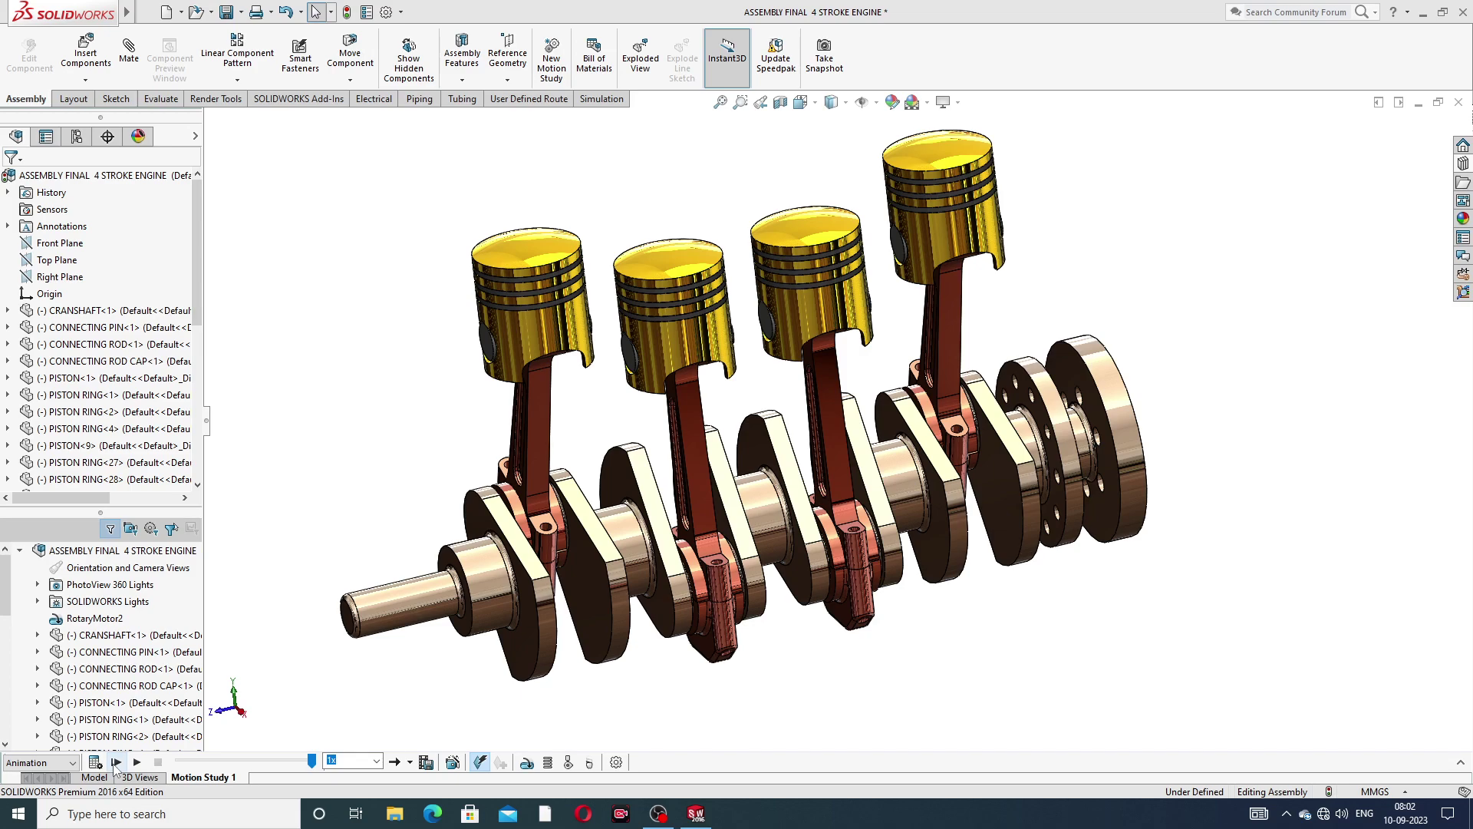
- Play Motion Study 1, then turn the crankshaft by its flywheel and front journal to move the pistons
left_click(116, 762)
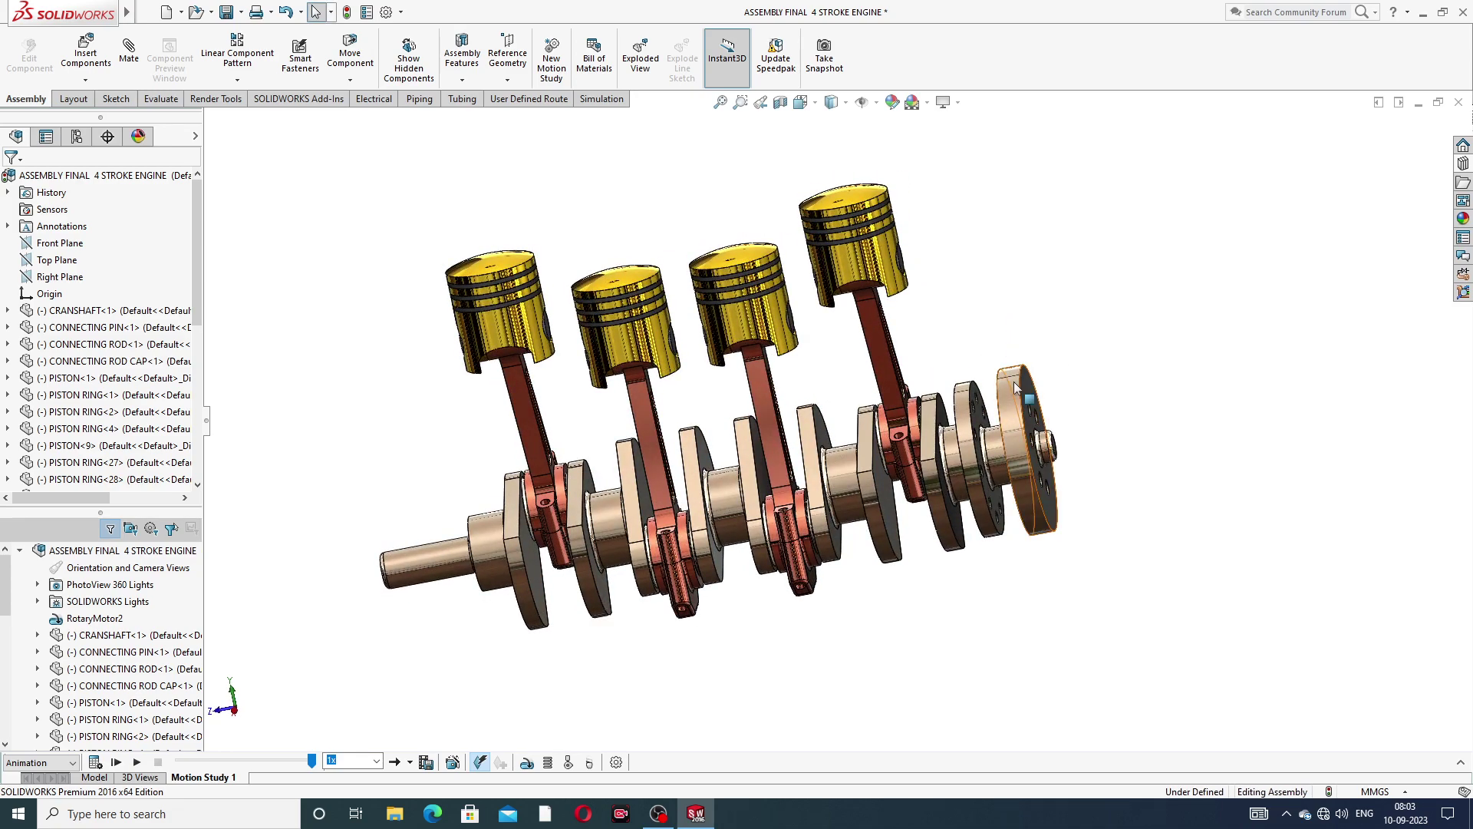
left_click_drag(1032, 384, 1150, 404)
left_click(1154, 404)
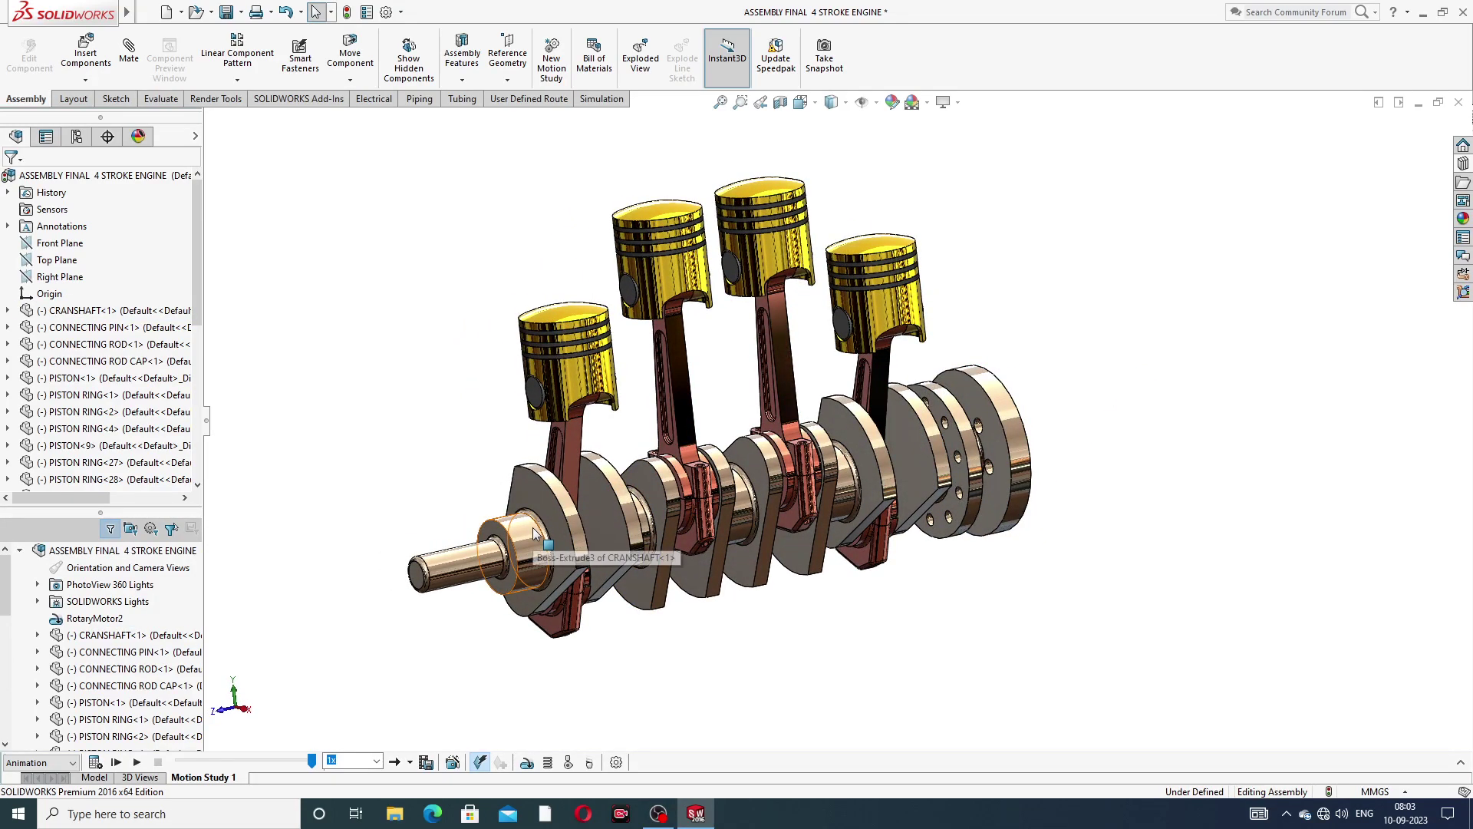
left_click_drag(535, 533, 509, 632)
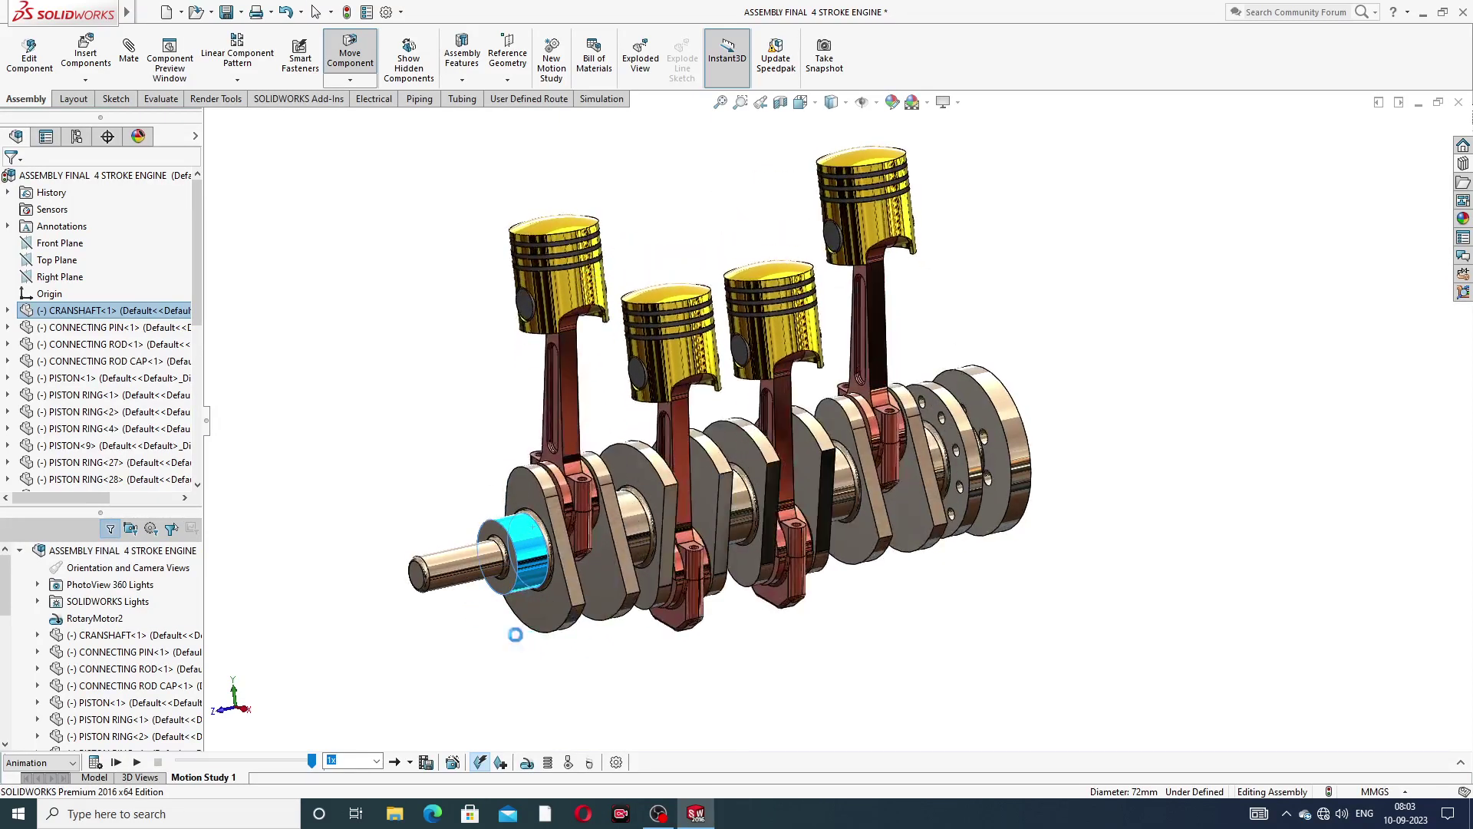
key("Escape")
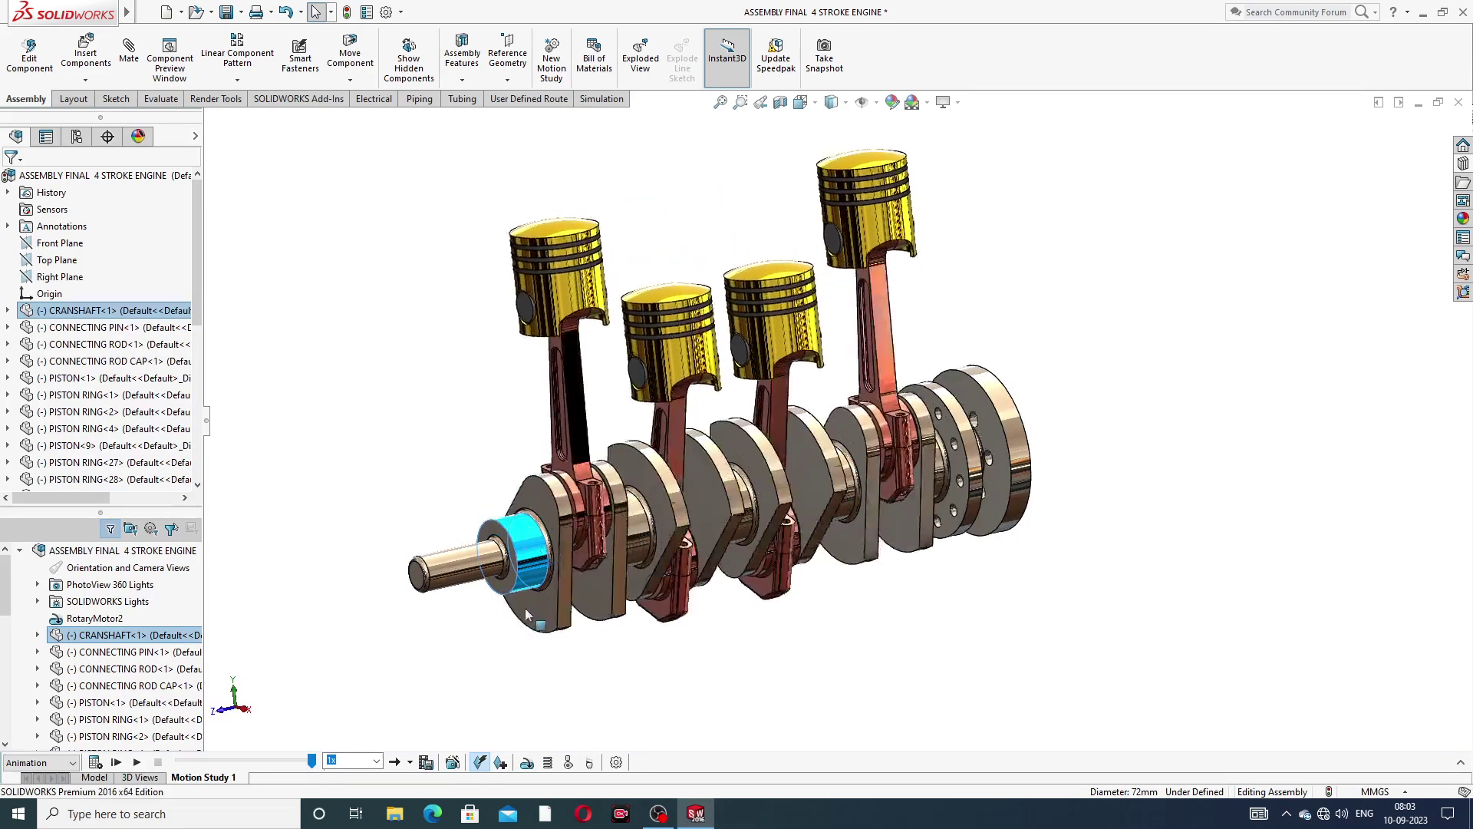
- Rotate the crankshaft once more to shift the pistons, then replay the animation
left_click_drag(470, 584, 1068, 378)
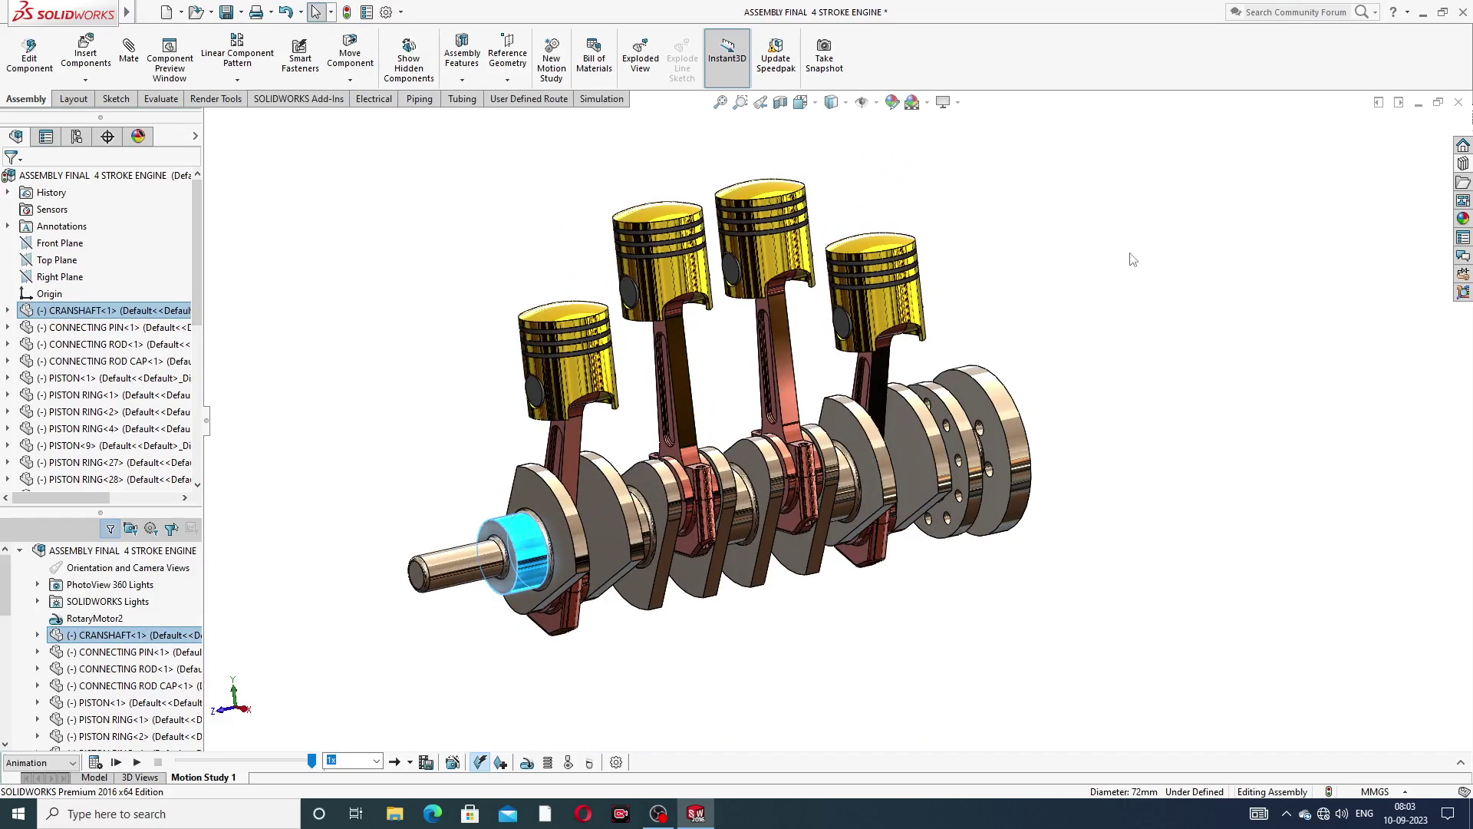
key("Escape")
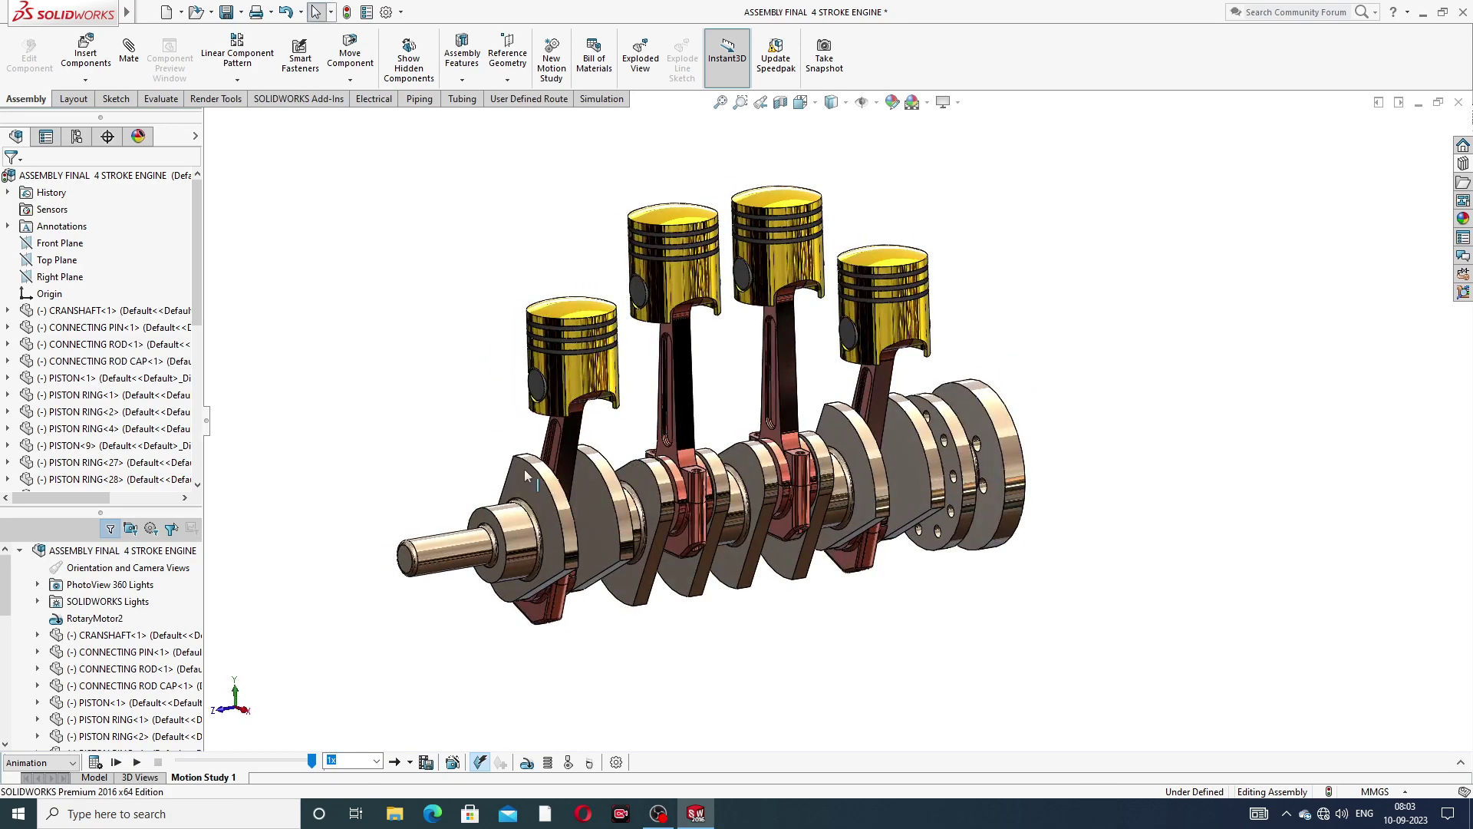
left_click(116, 762)
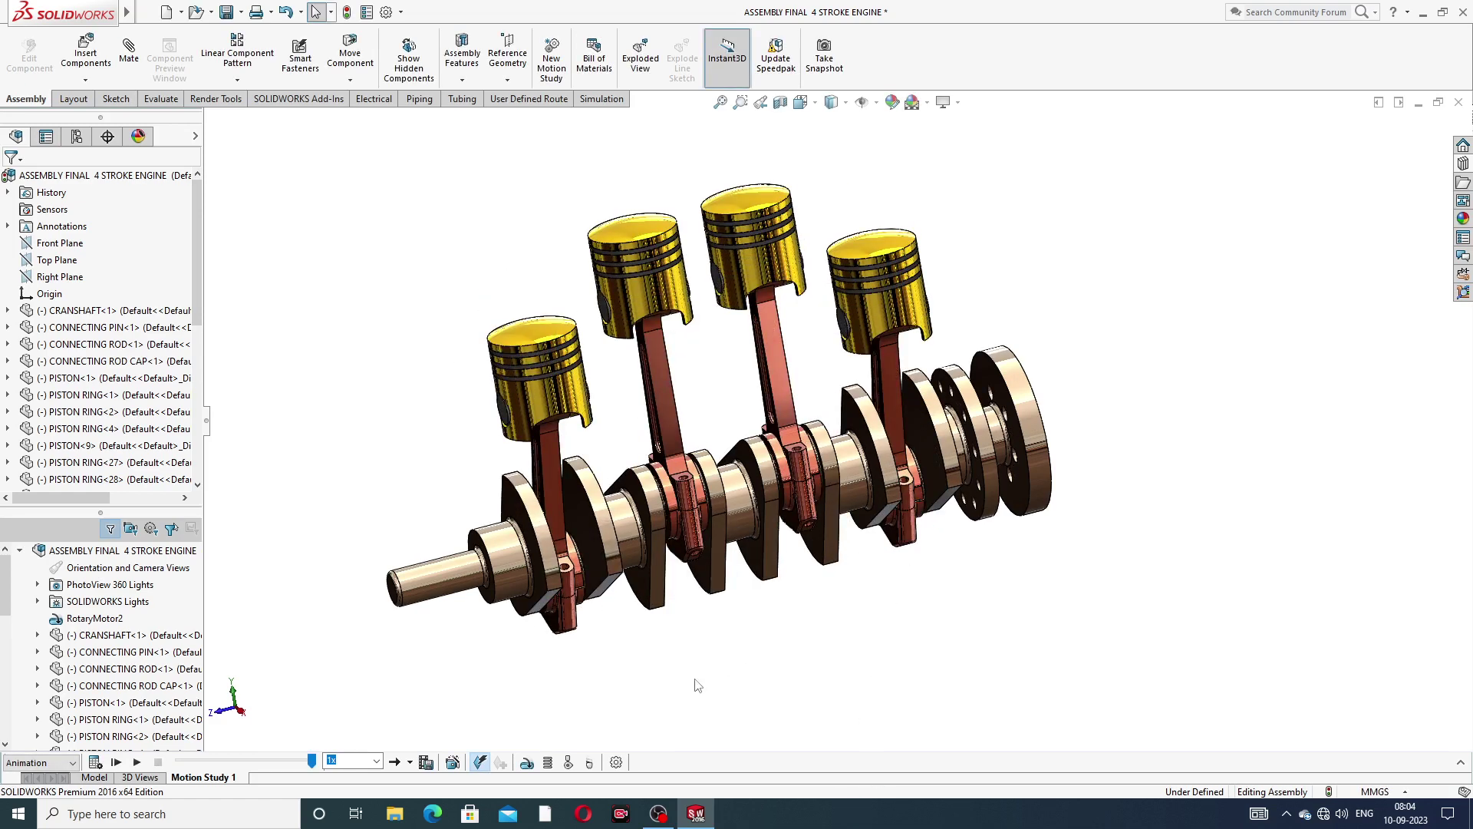
- Create Motion Study 2, delete Motion Study 1 and switch to Motion Study 2
right_click(209, 778)
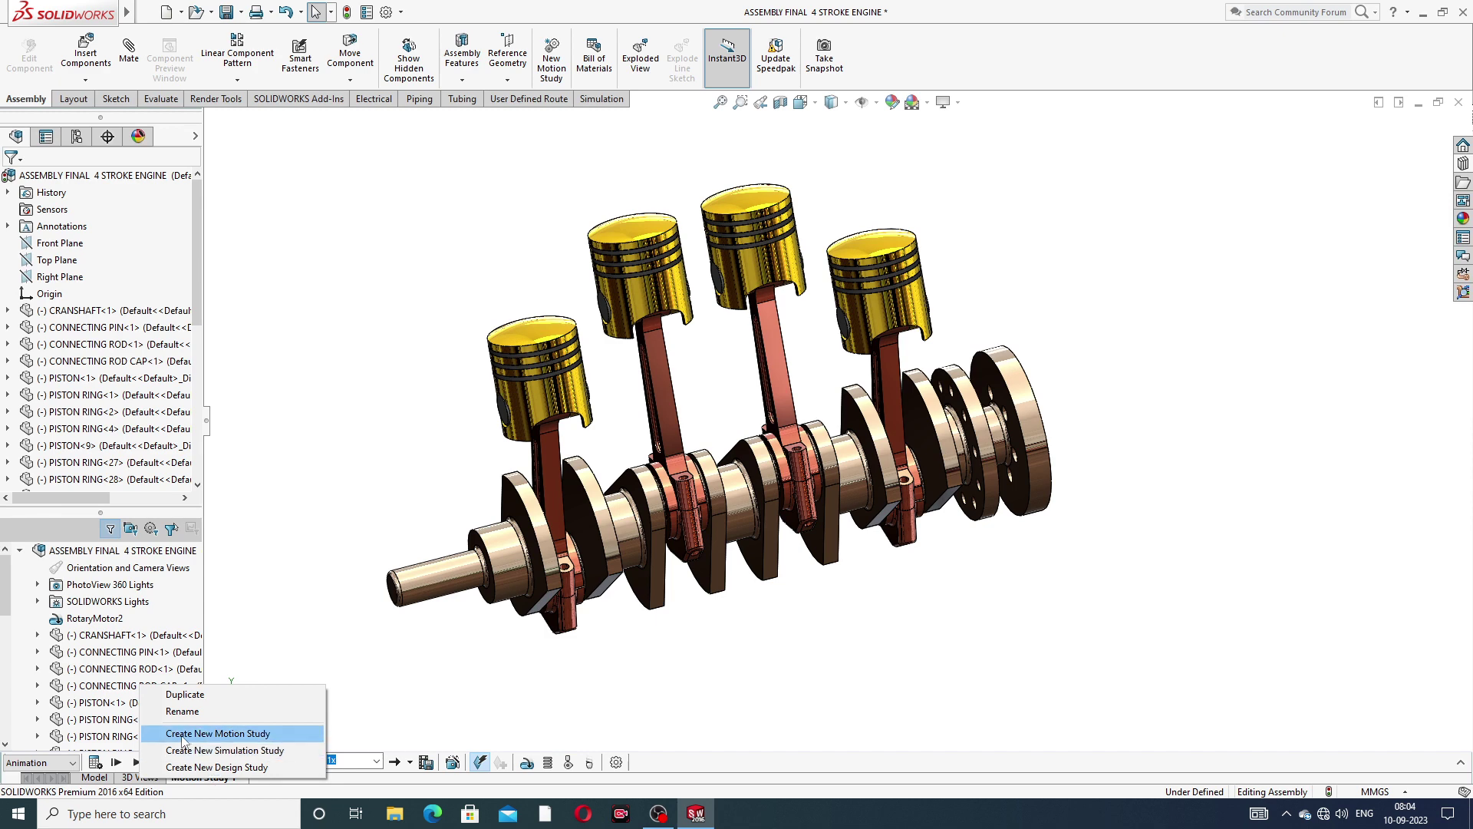
left_click(213, 734)
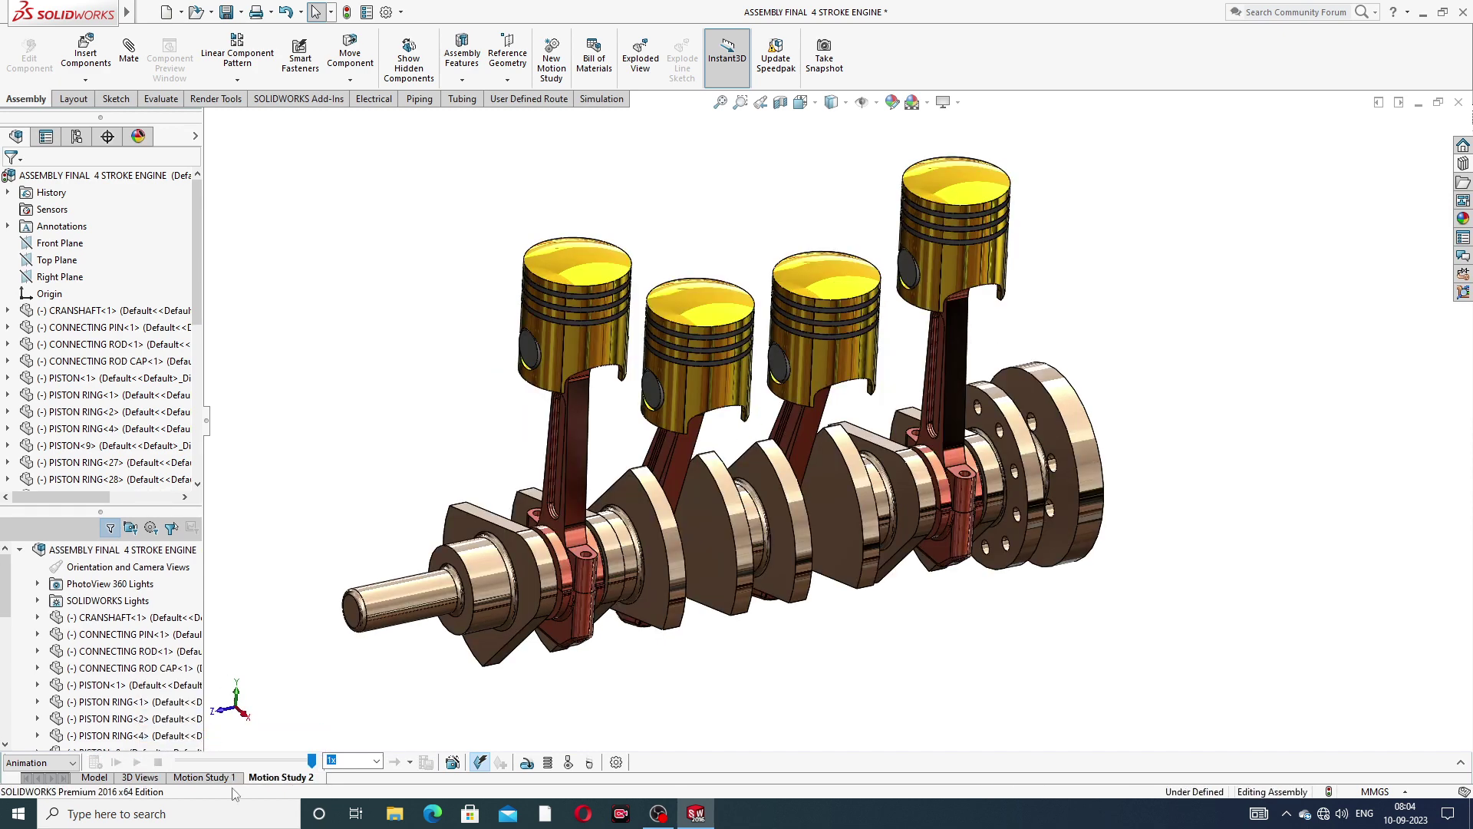
right_click(223, 780)
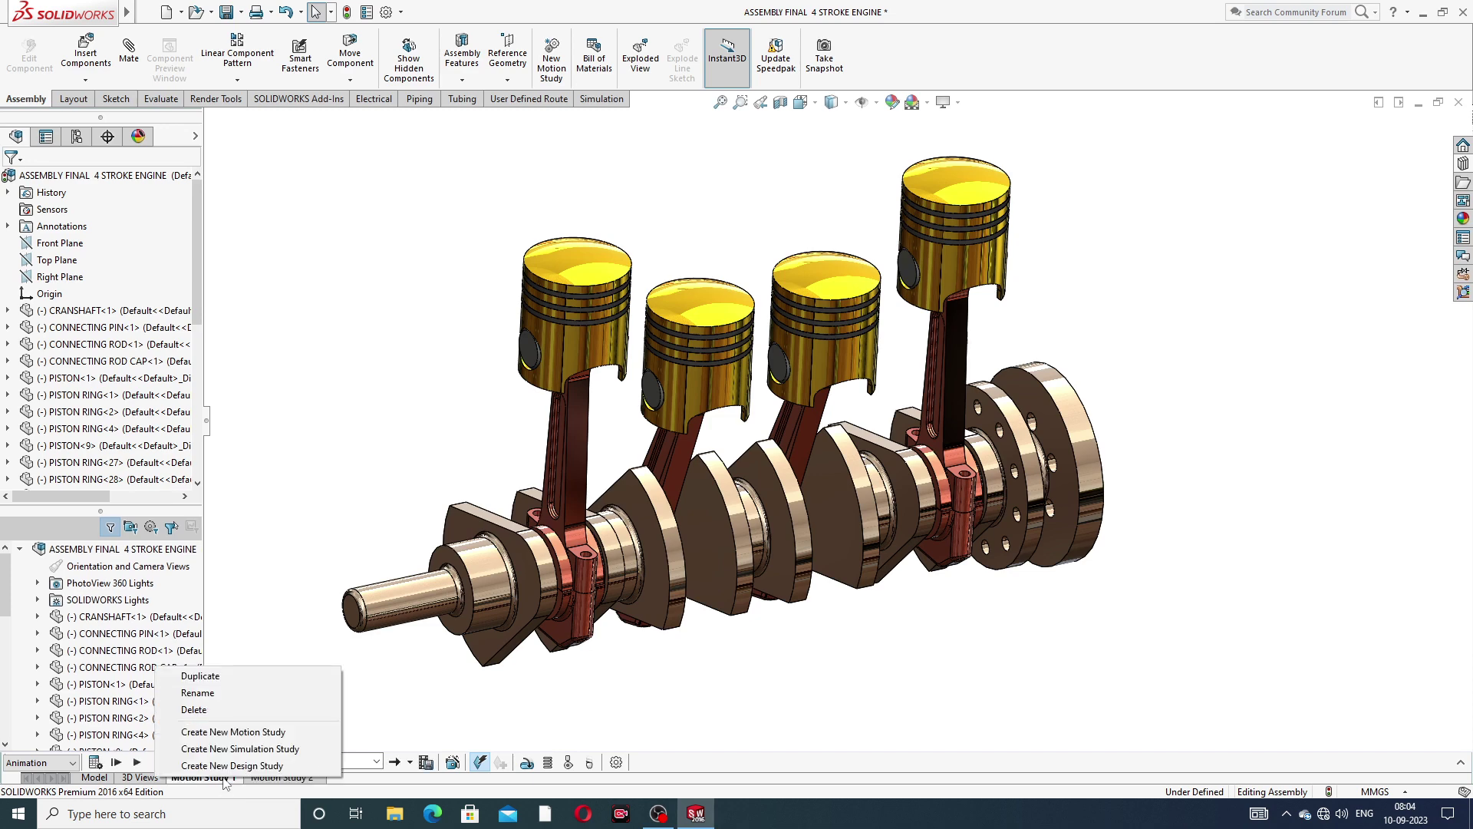
left_click(218, 710)
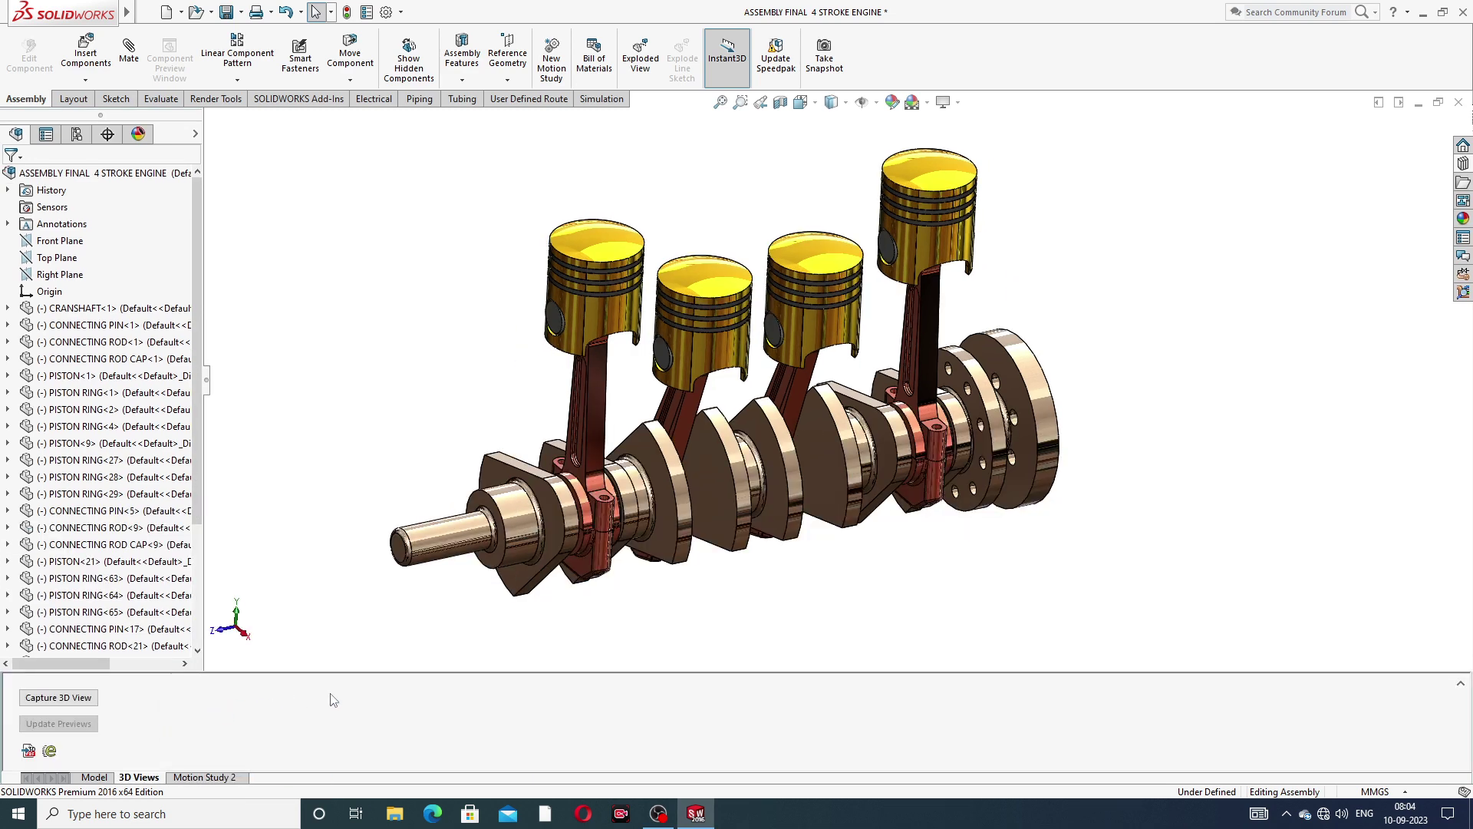
left_click(218, 777)
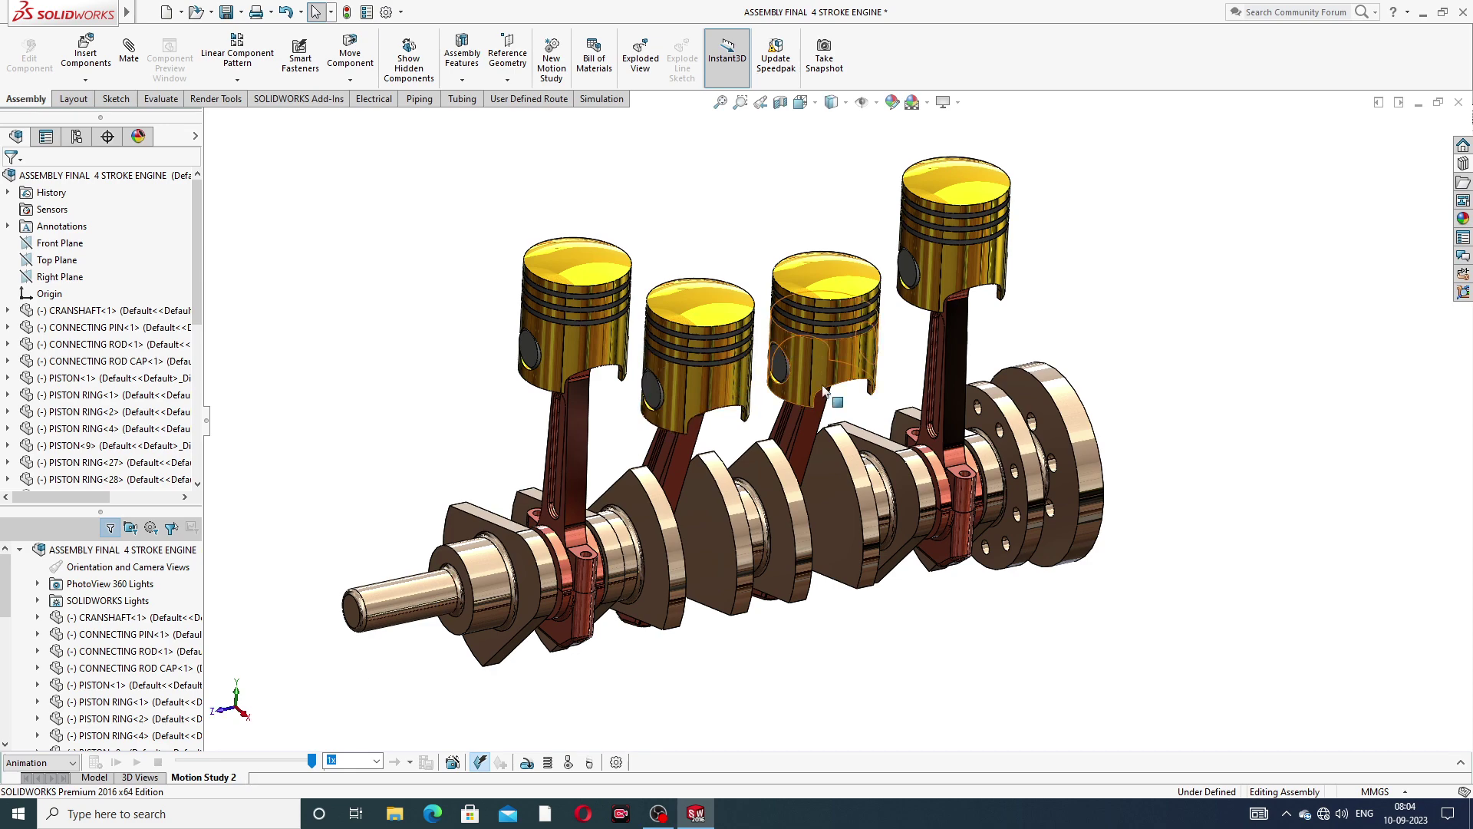
- Turn the crankshaft by its front journal so the pistons sit at new staggered heights
middle_click_drag(878, 406, 767, 456)
scroll(724, 478, "down", 2)
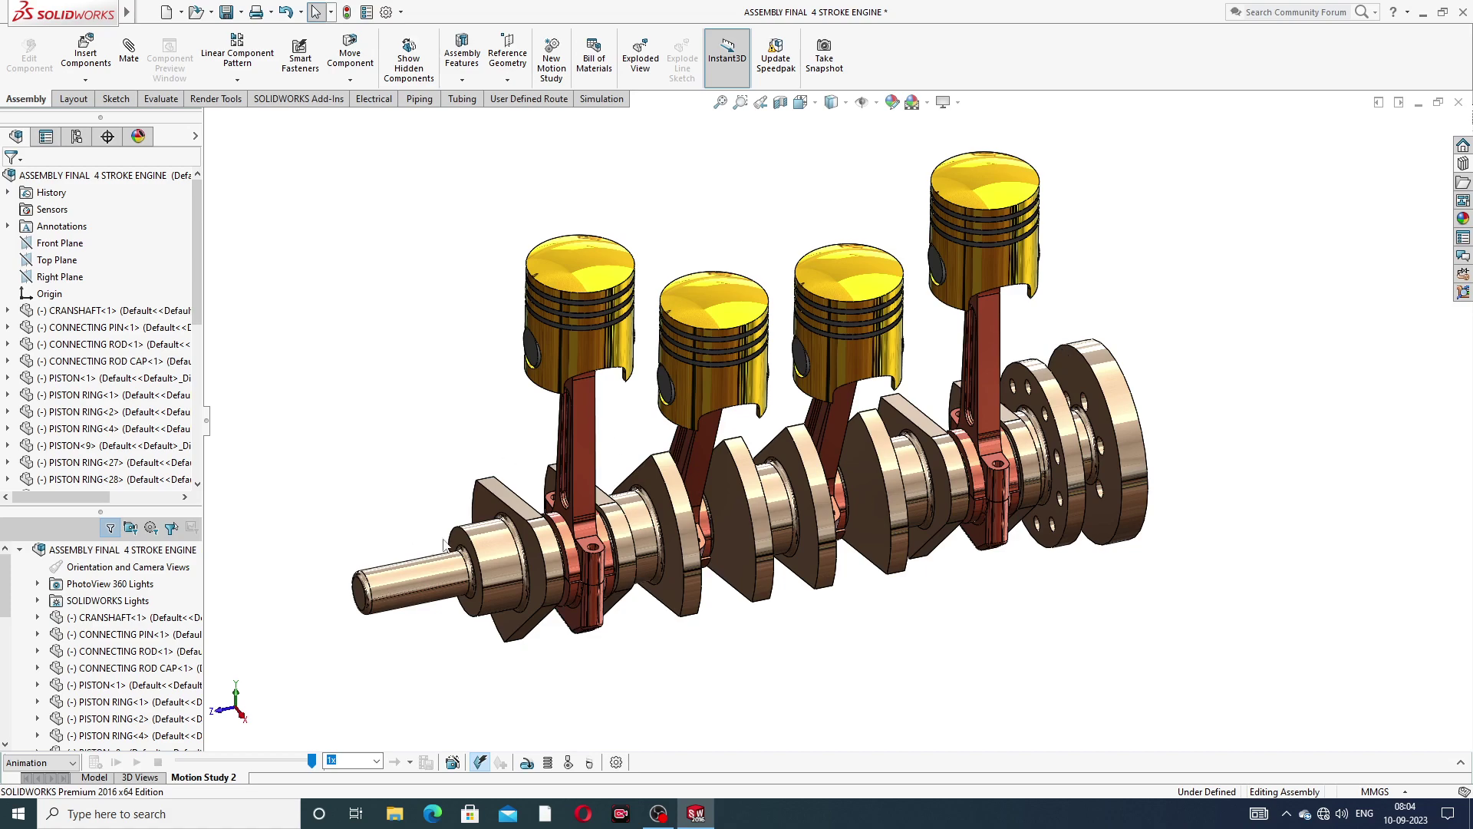
mouse_move(480, 572)
left_mouse_down()
mouse_move(511, 606)
mouse_move(505, 568)
mouse_move(504, 581)
left_mouse_up()
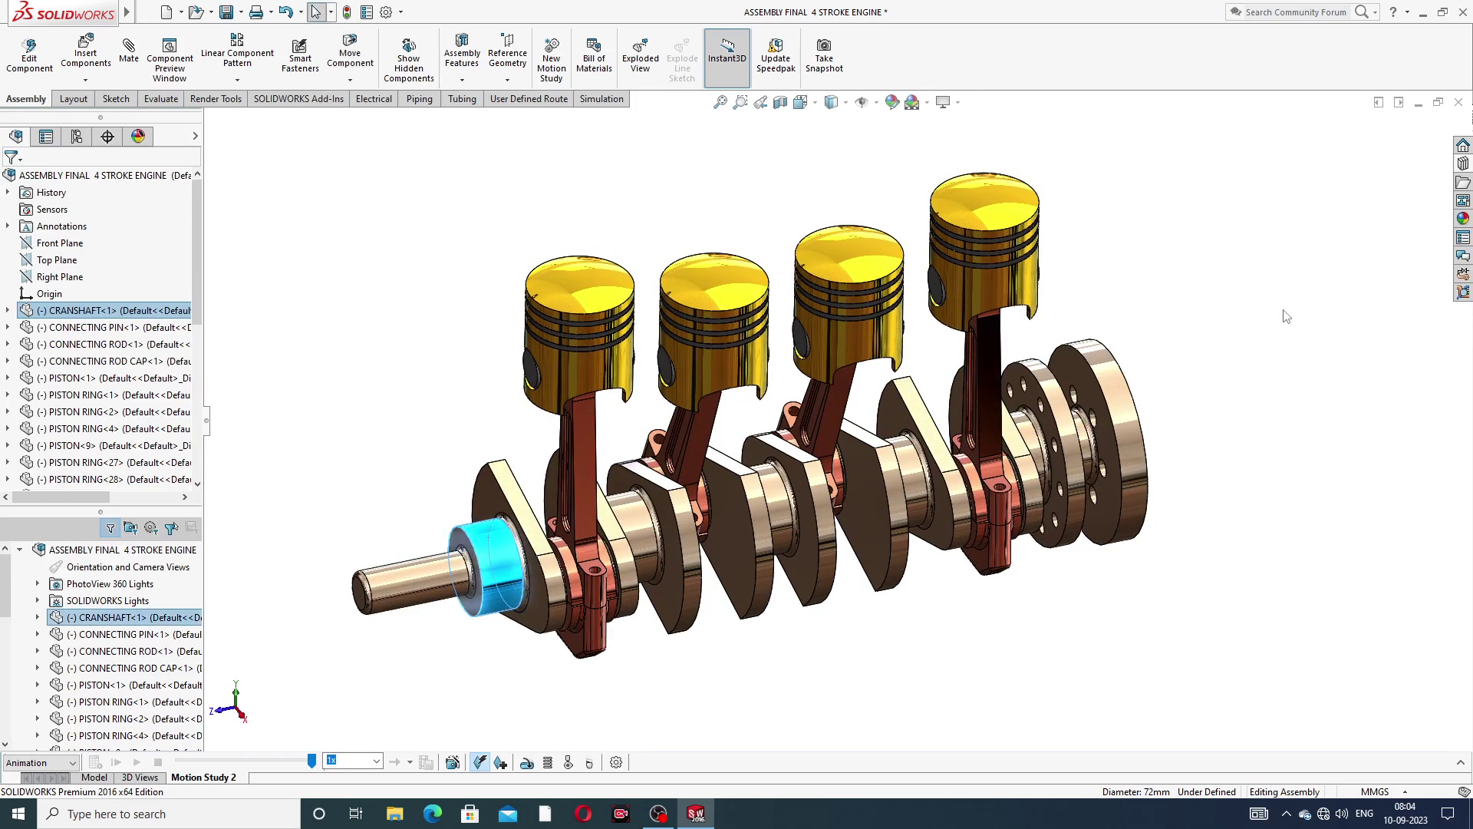
key("Escape")
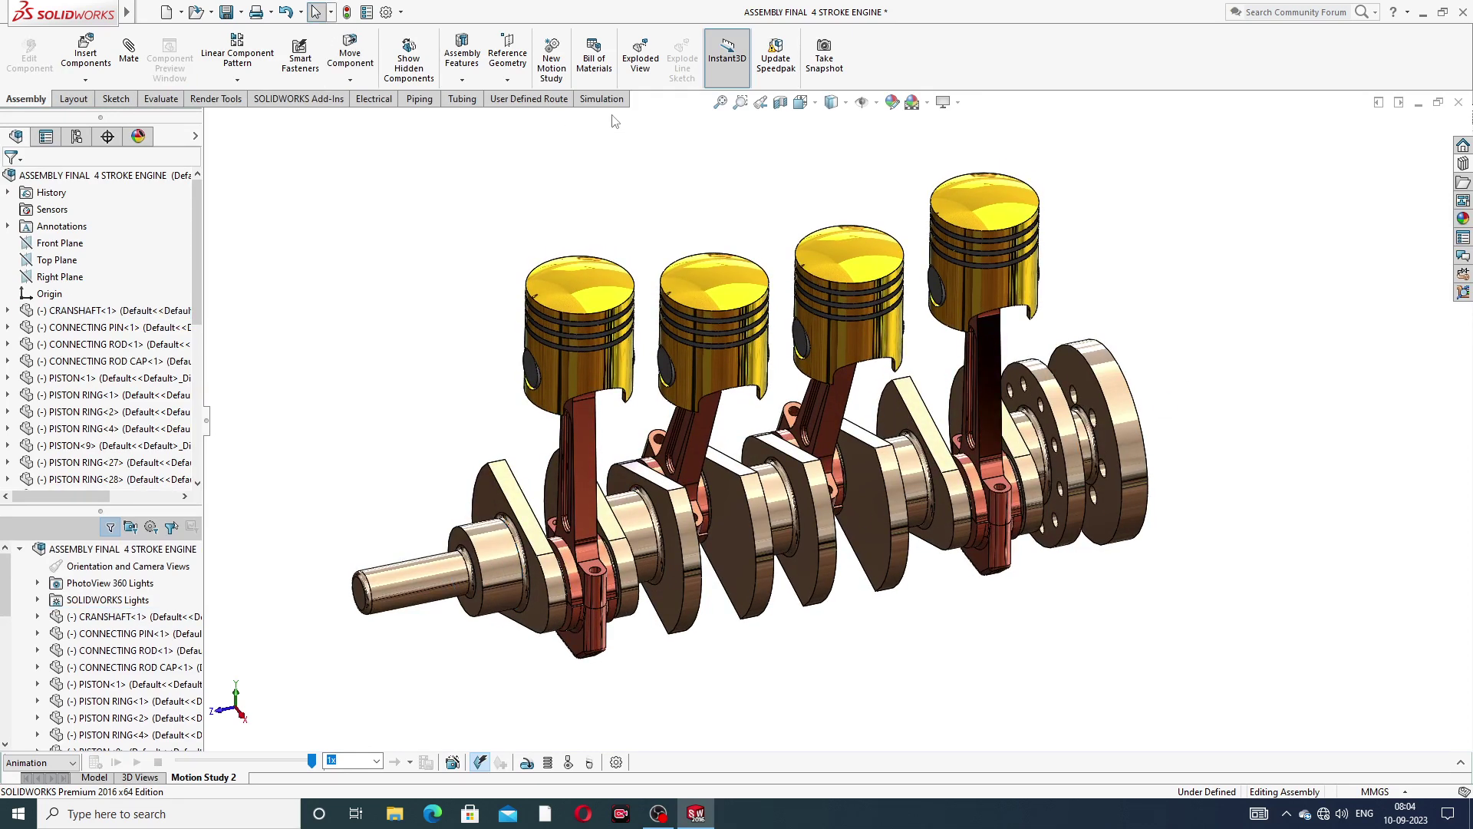
- Create Explode Step1 sliding all four connecting pins out of the pistons along Z
left_click(641, 63)
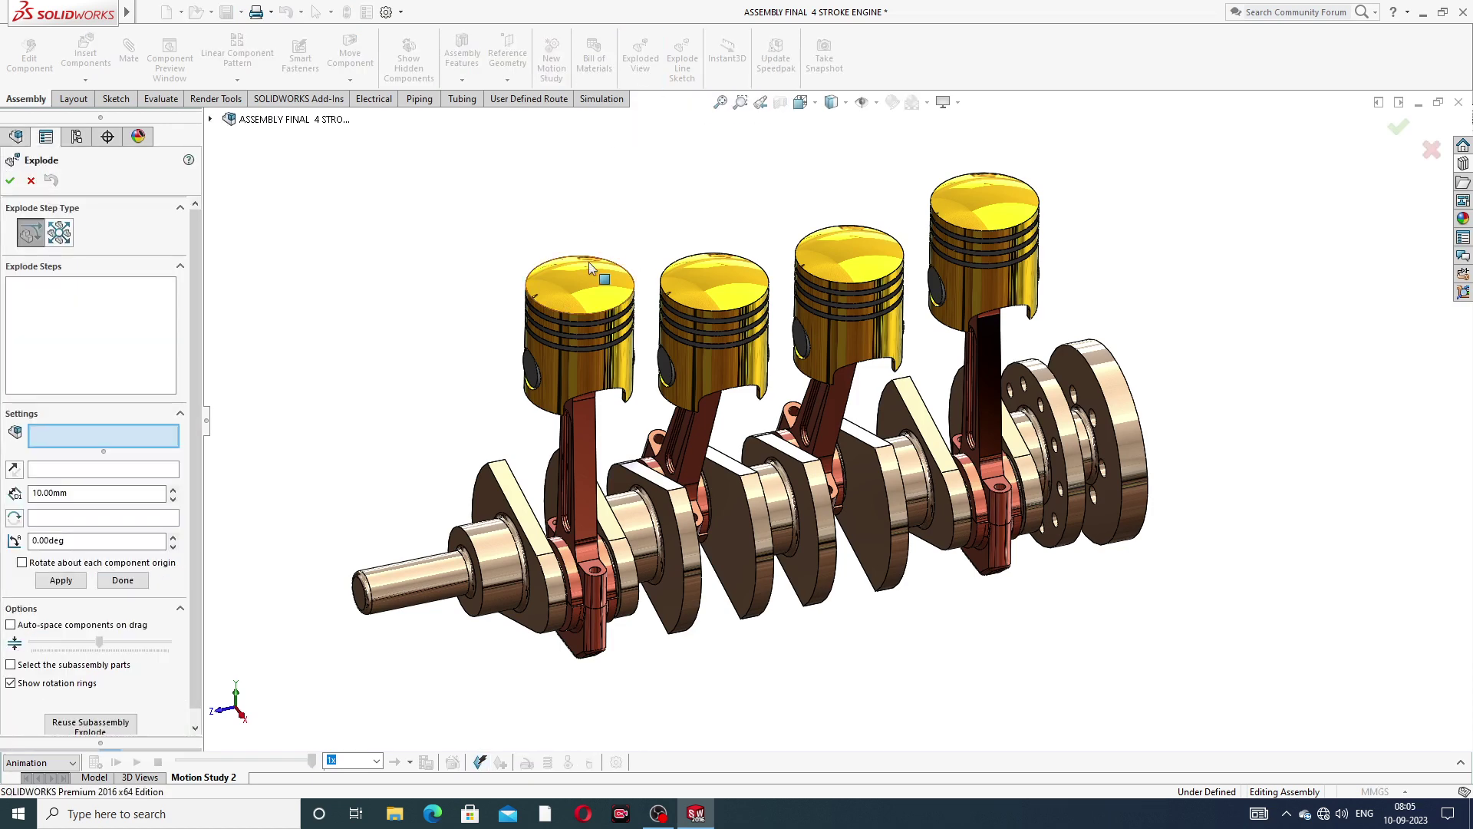
left_click(530, 375)
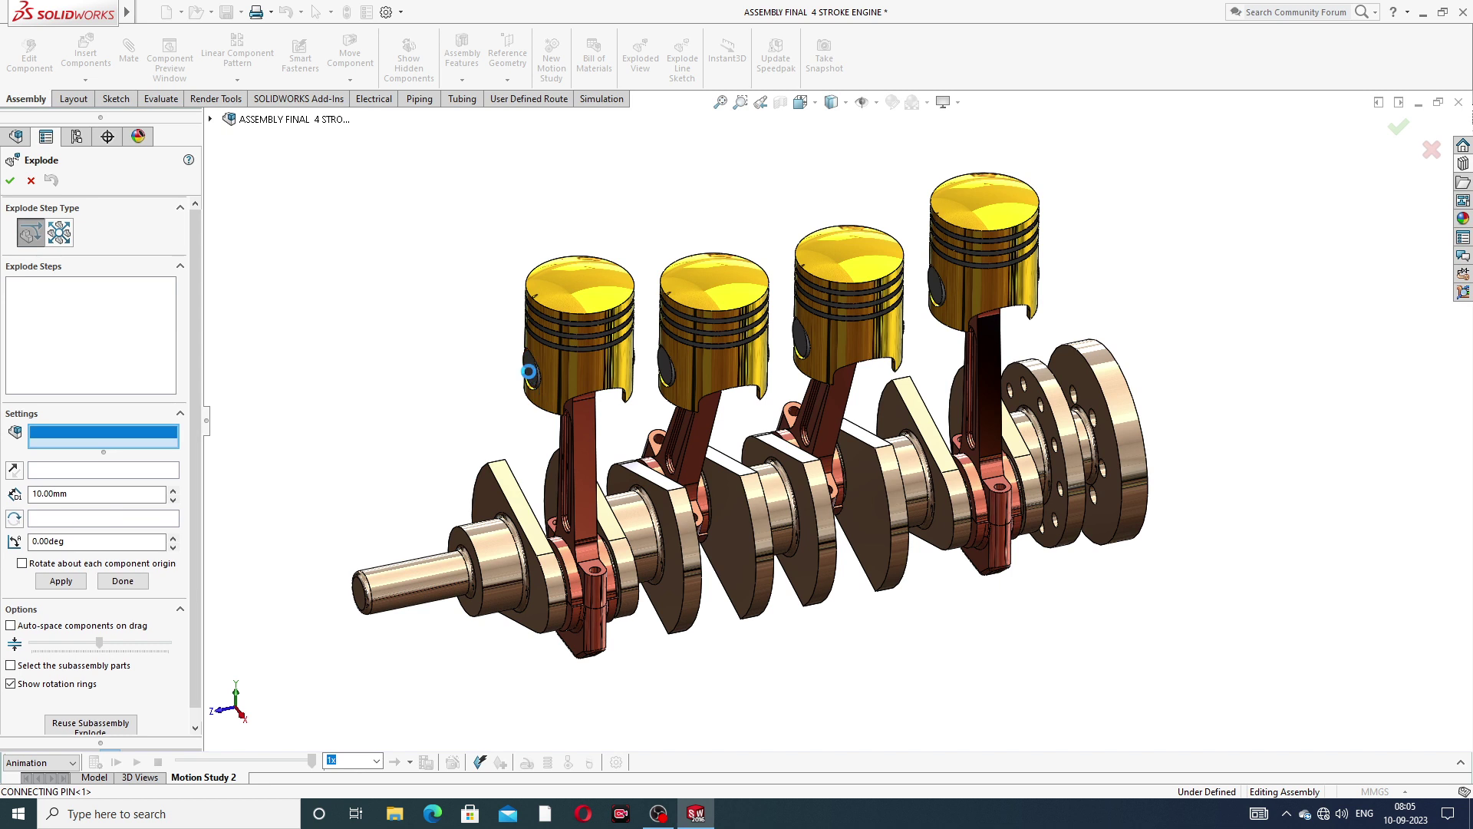
left_click(666, 373)
left_click(801, 342)
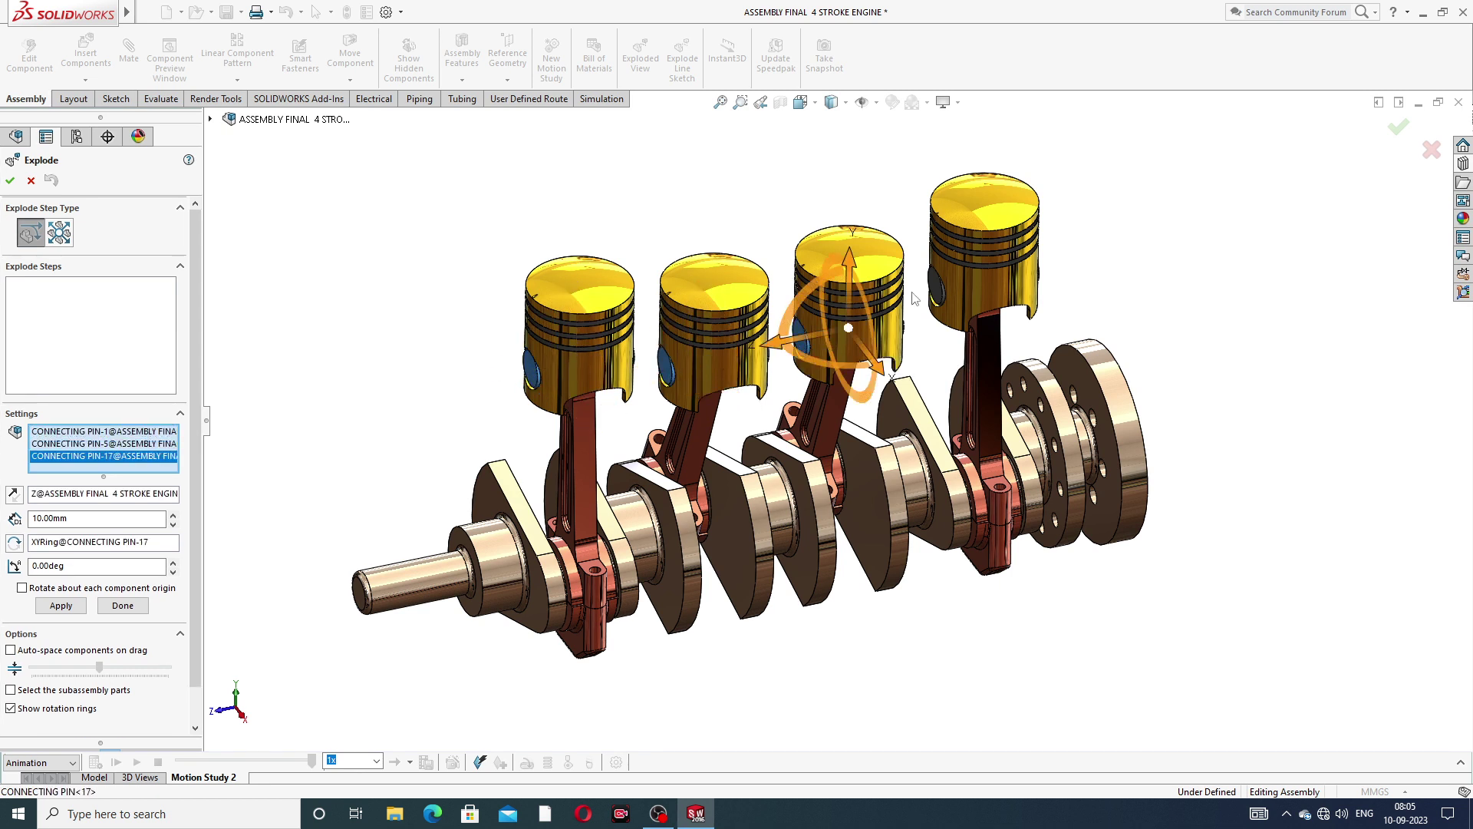
left_click(943, 287)
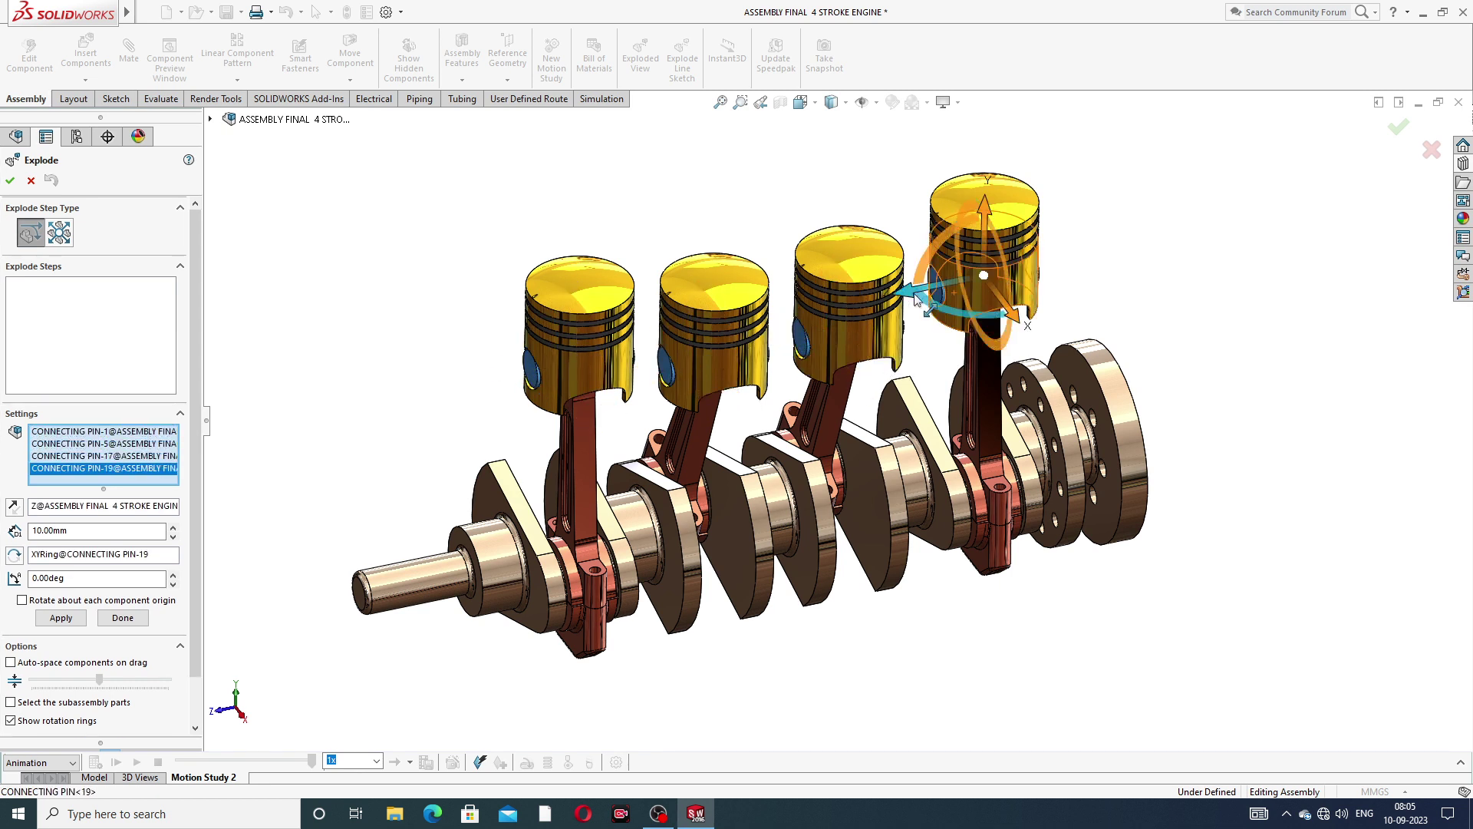
left_click_drag(908, 294, 1325, 242)
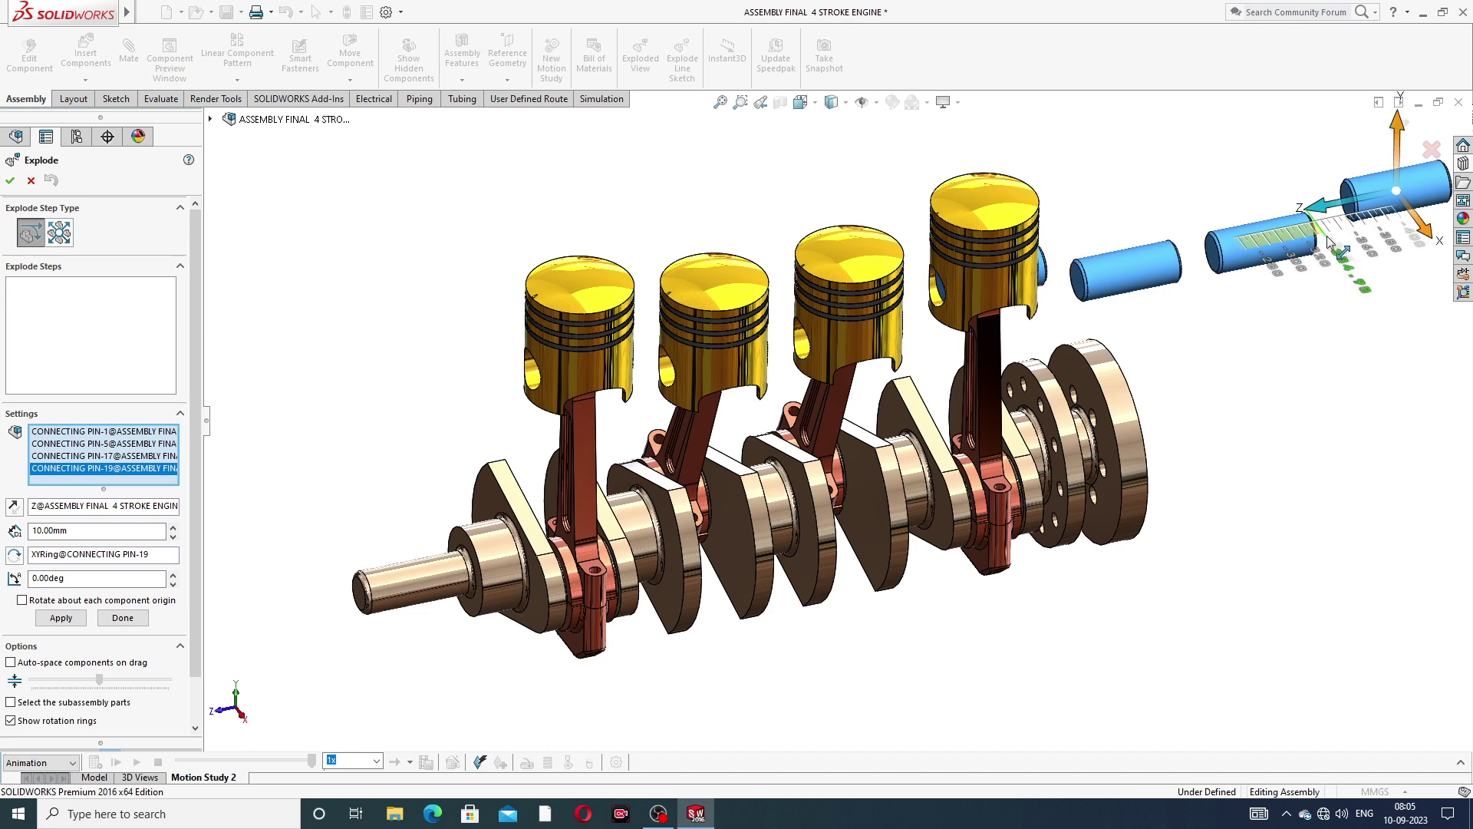
left_click(1115, 182)
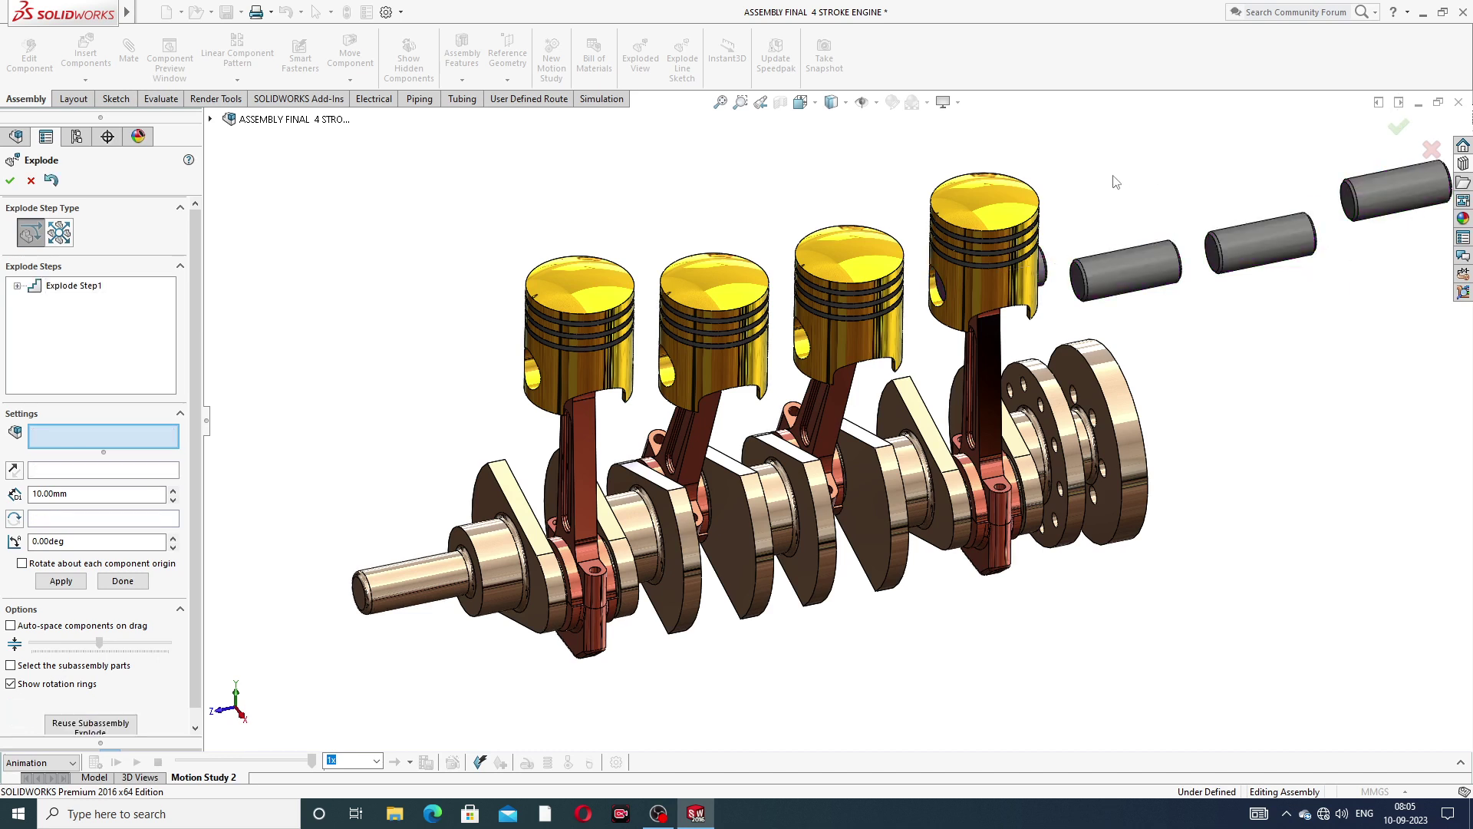
- Add an explode step lifting all four pistons upward off their connecting rods
left_click(1001, 209)
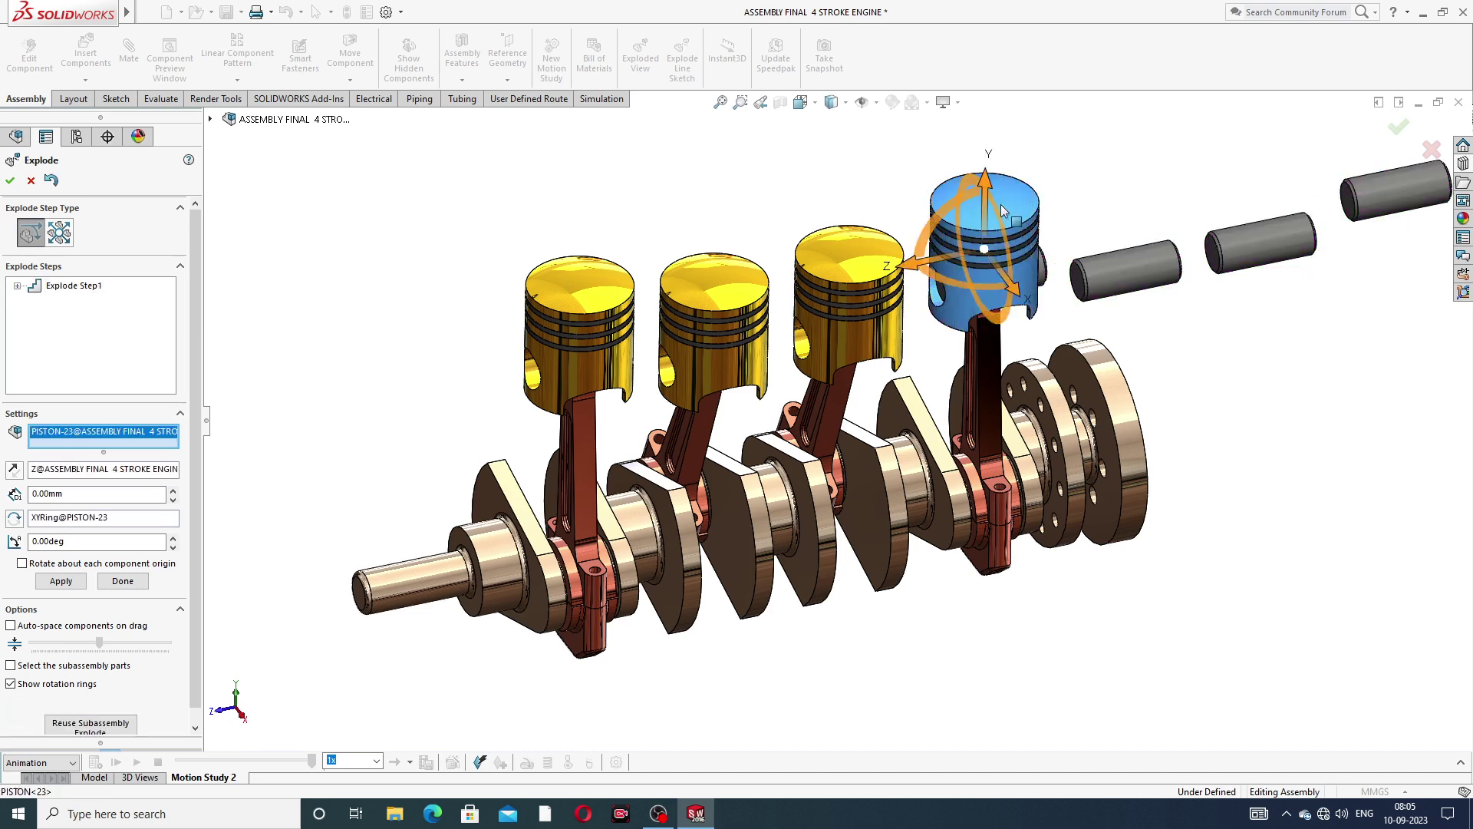
left_click(874, 244)
left_click(730, 275)
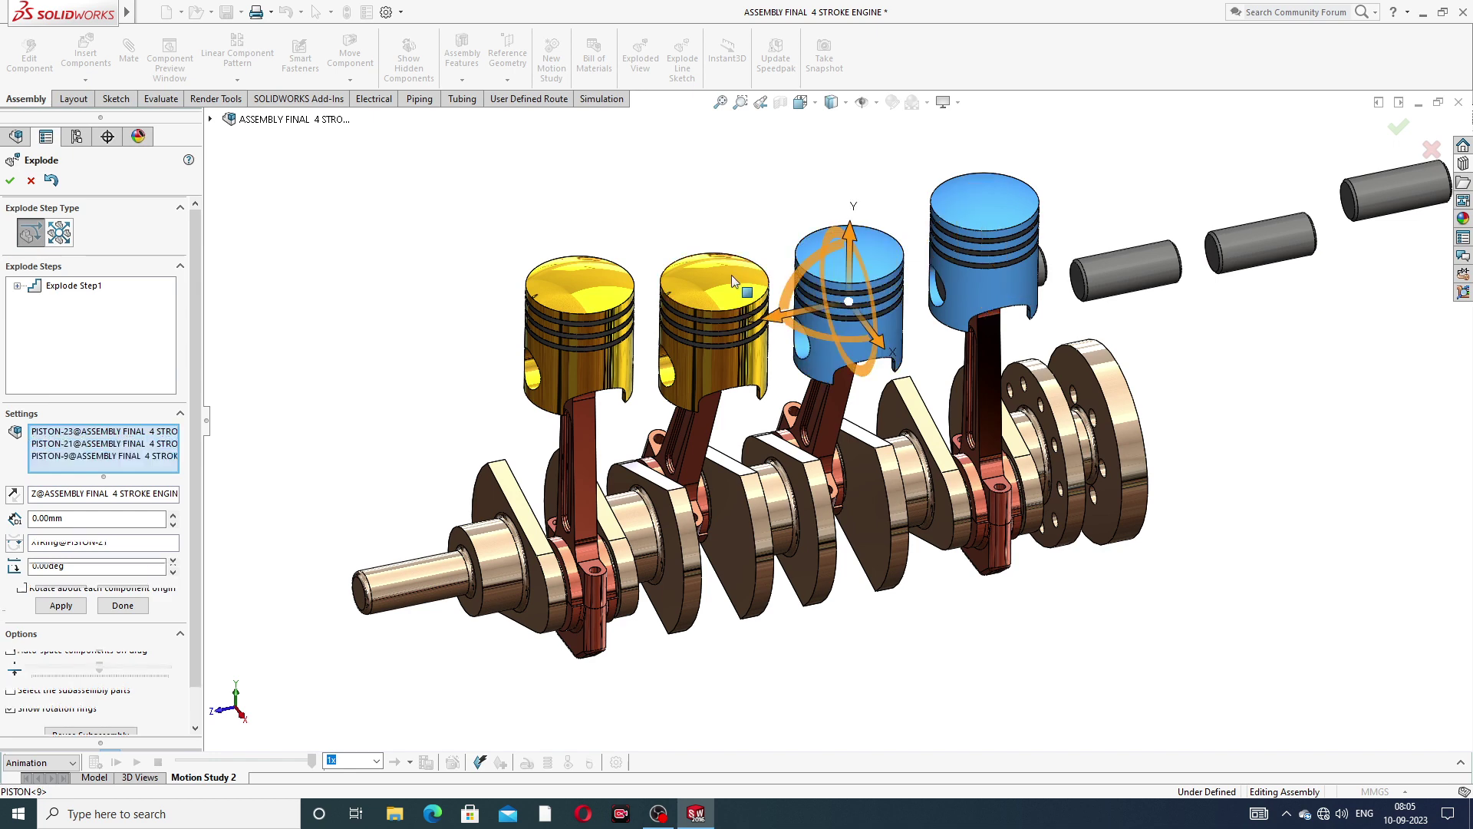
left_click(620, 299)
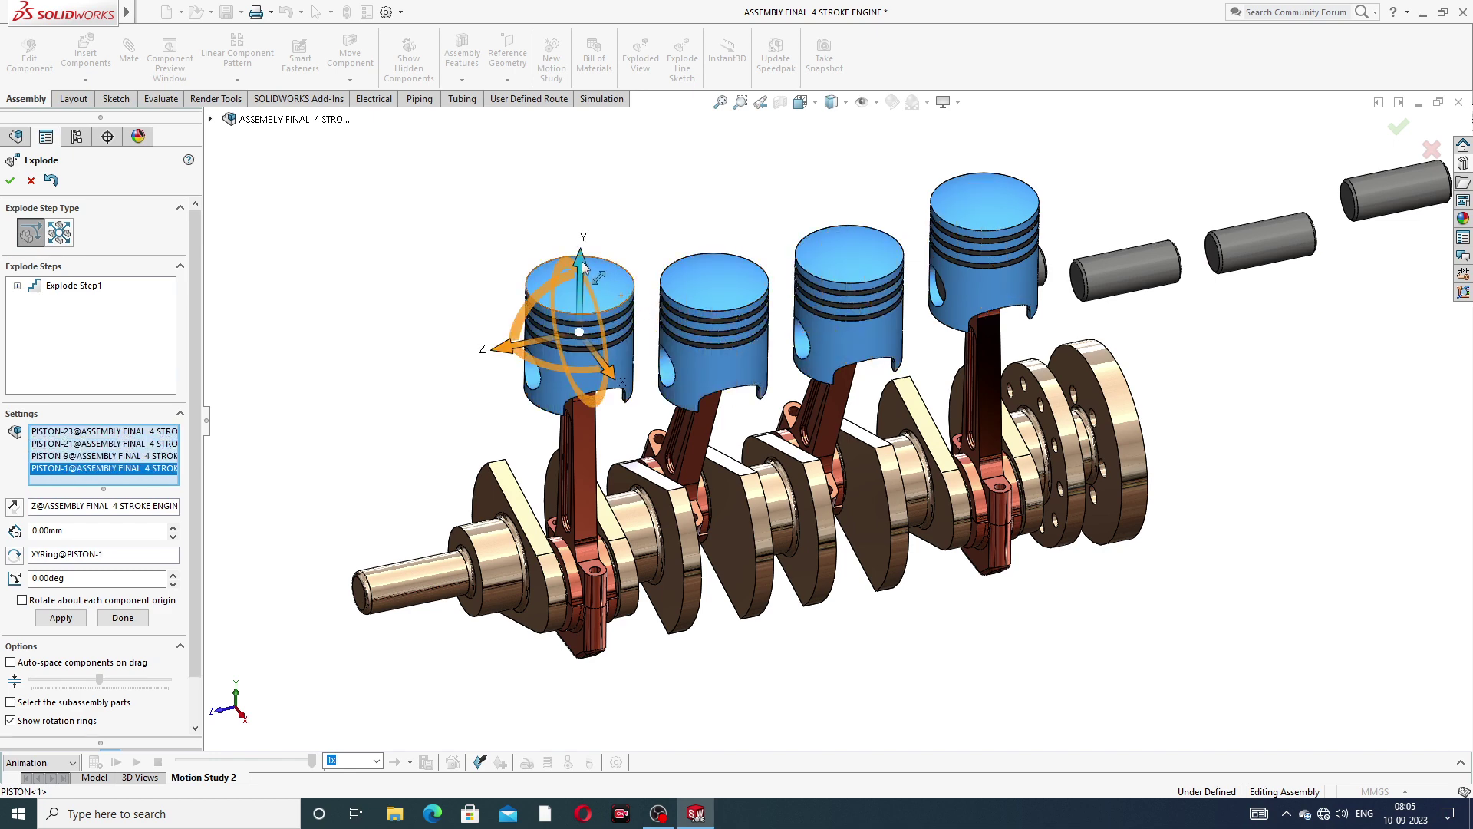
left_click_drag(583, 264, 582, 140)
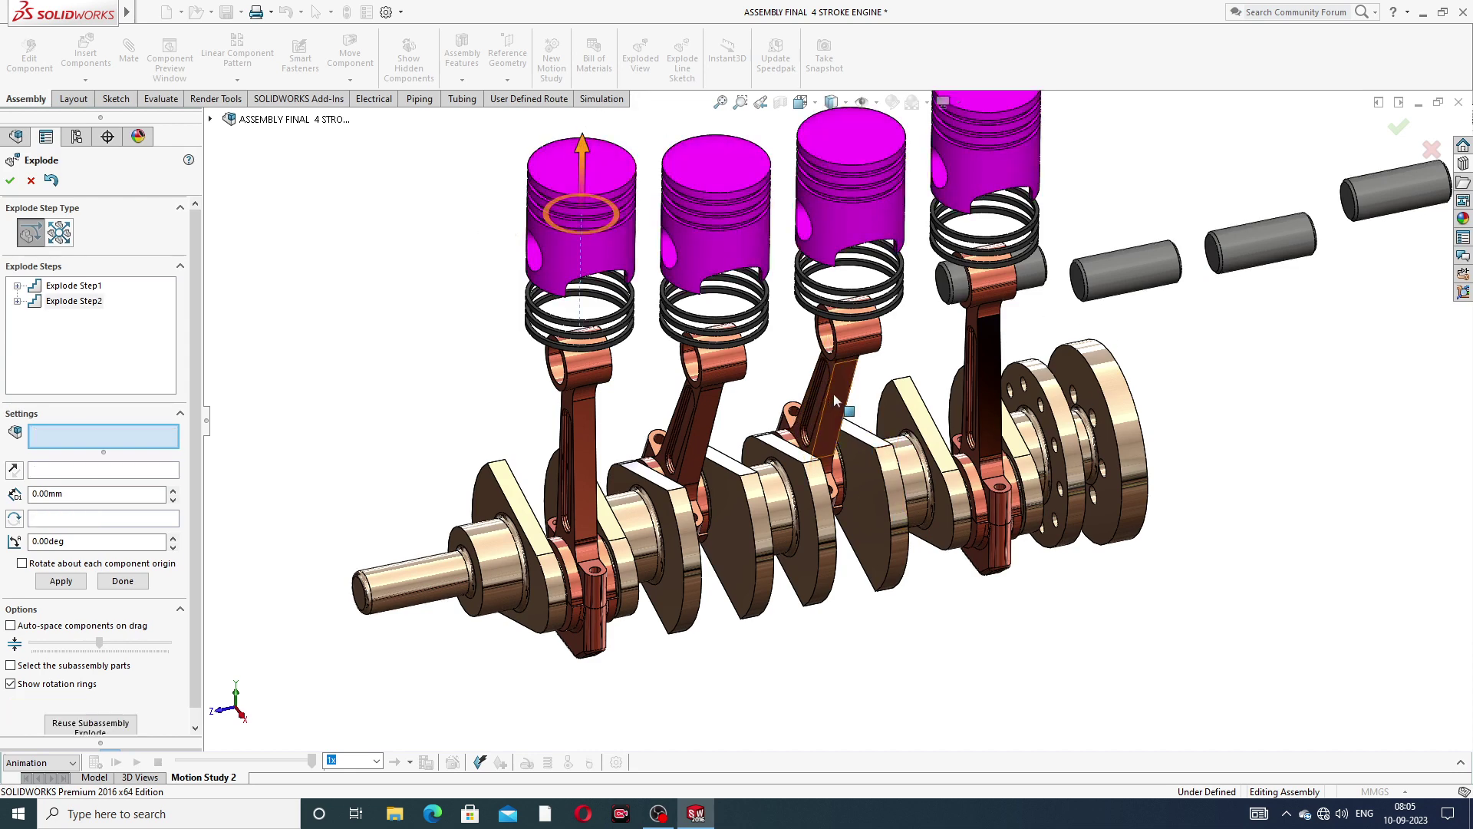
- Add Explode Step3 dropping the four connecting rods down below the crankshaft
left_click(991, 356)
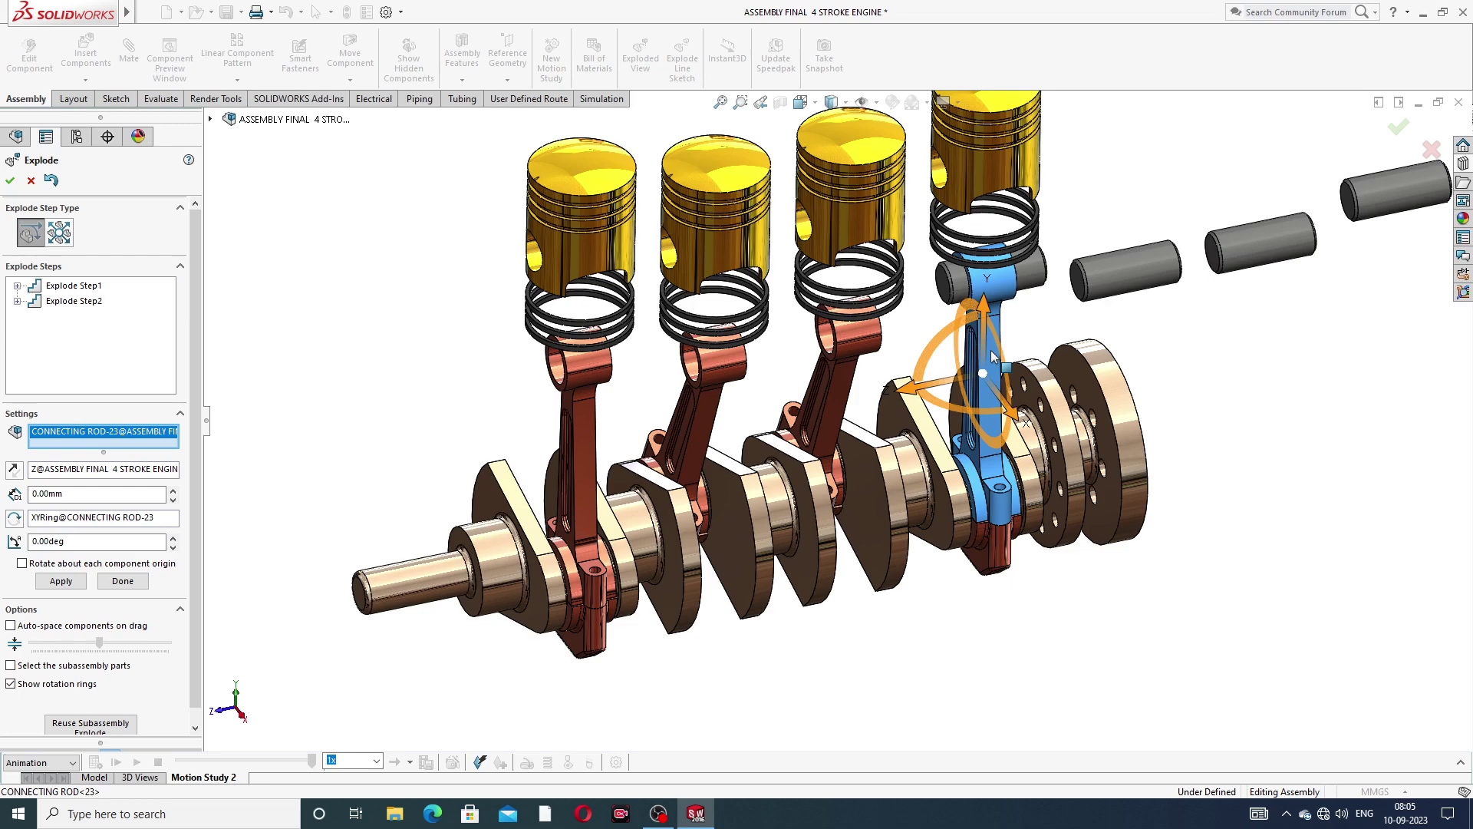
left_click(850, 374)
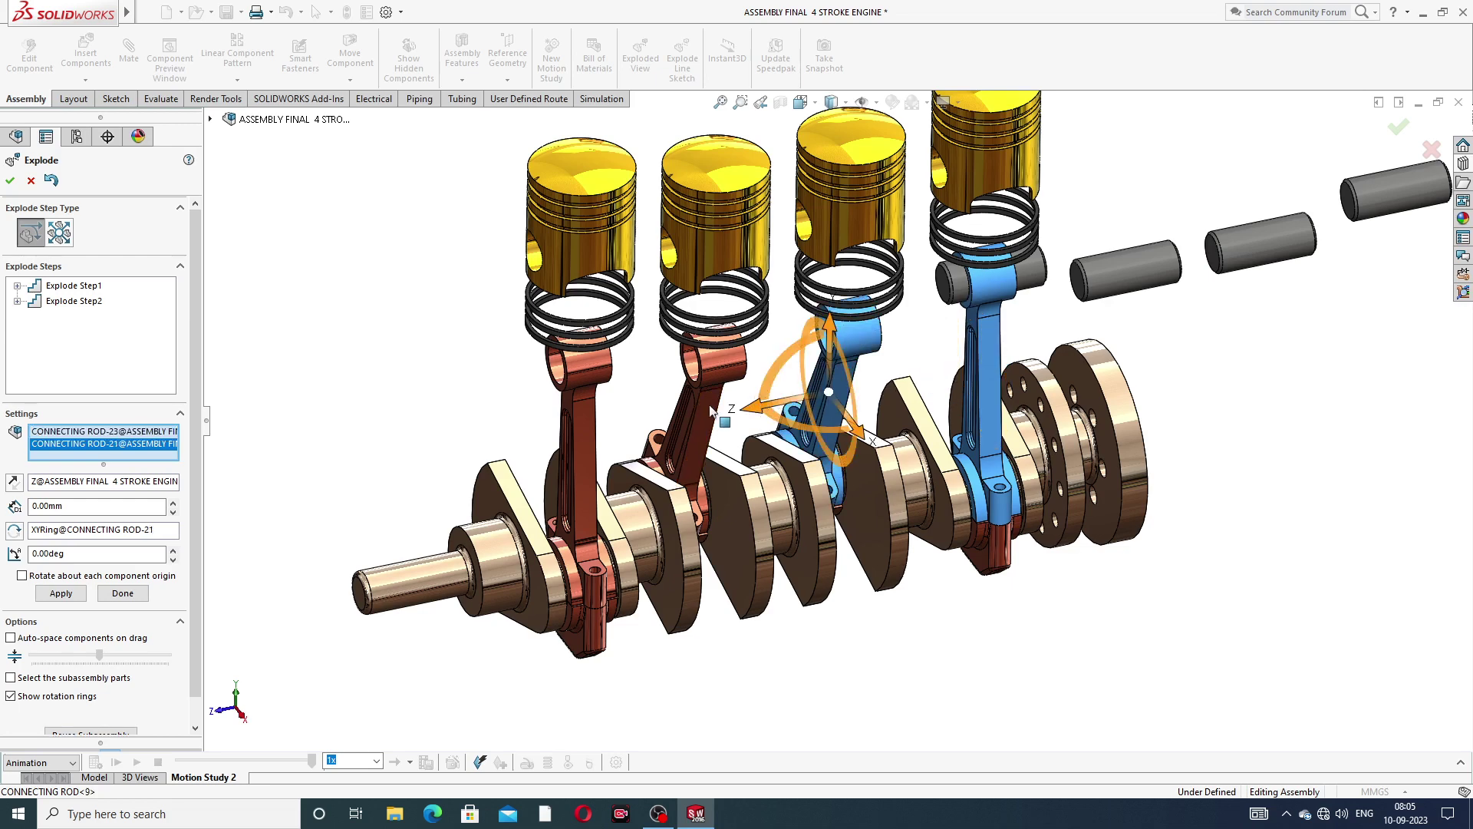
left_click(711, 411)
left_click(583, 433)
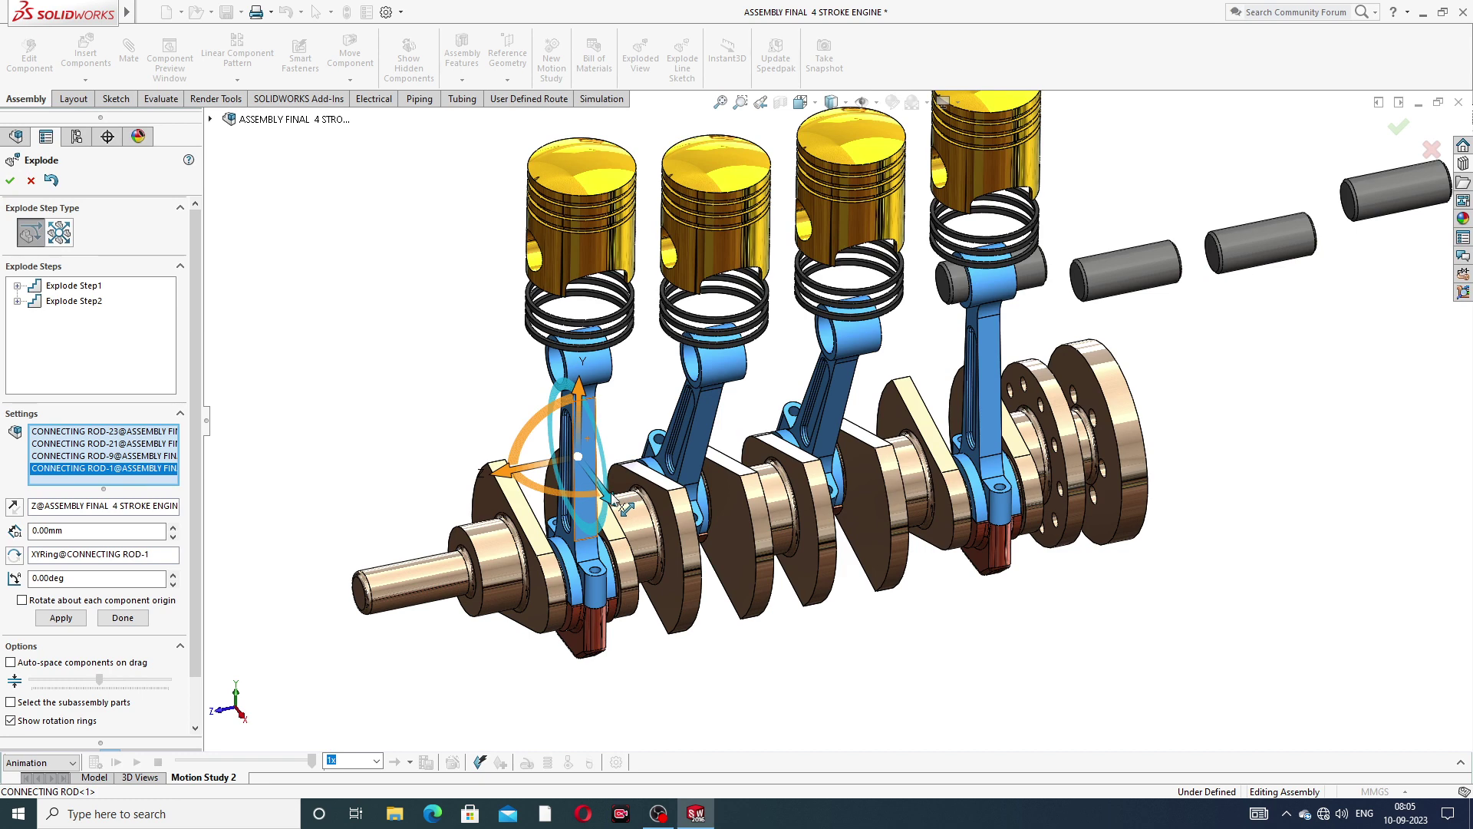
left_click_drag(623, 507, 902, 668)
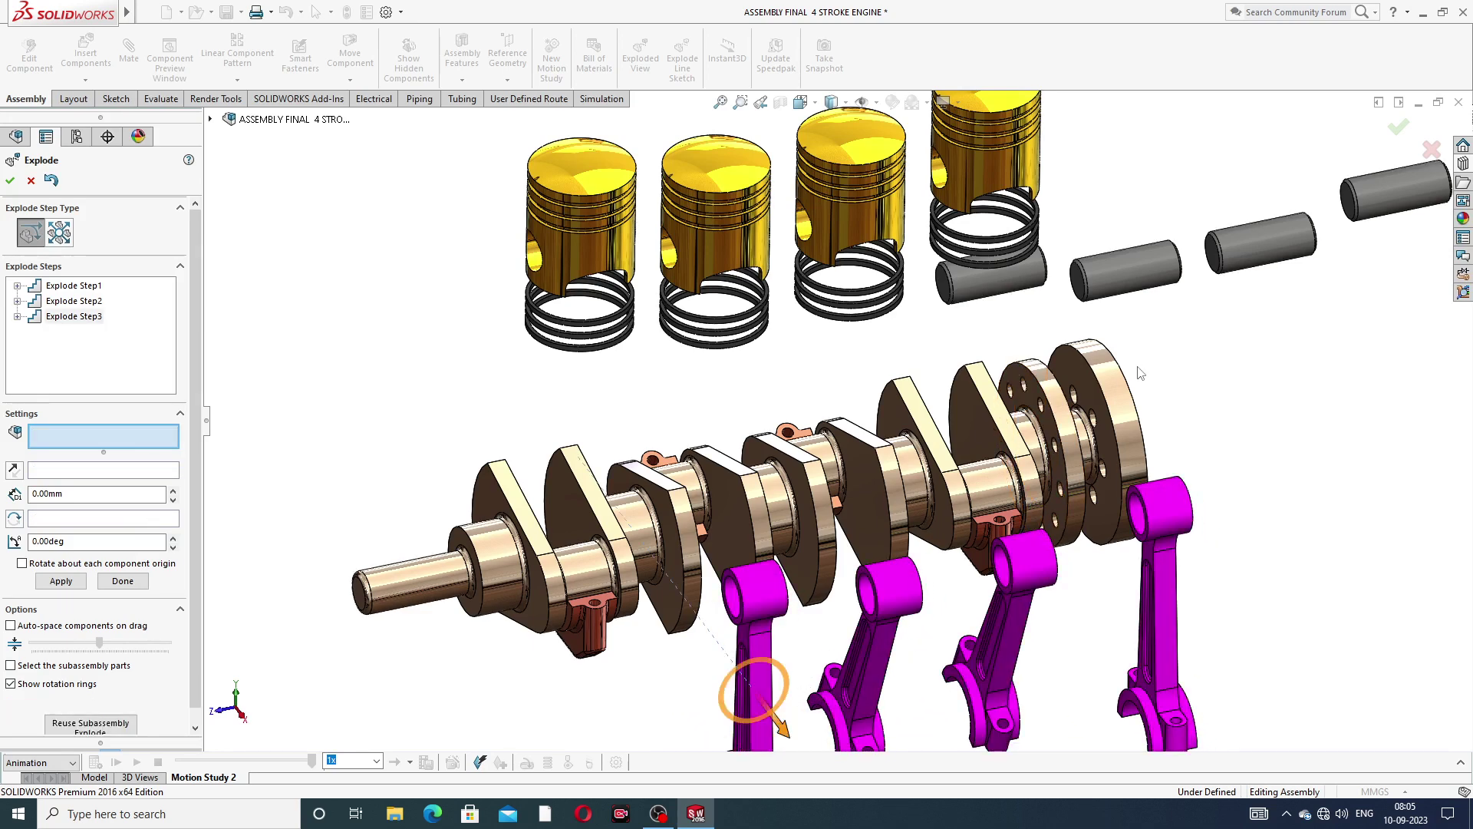
- Slide the crankshaft out along its axis, spread the four rod caps left, and accept the exploded view
left_click(710, 502)
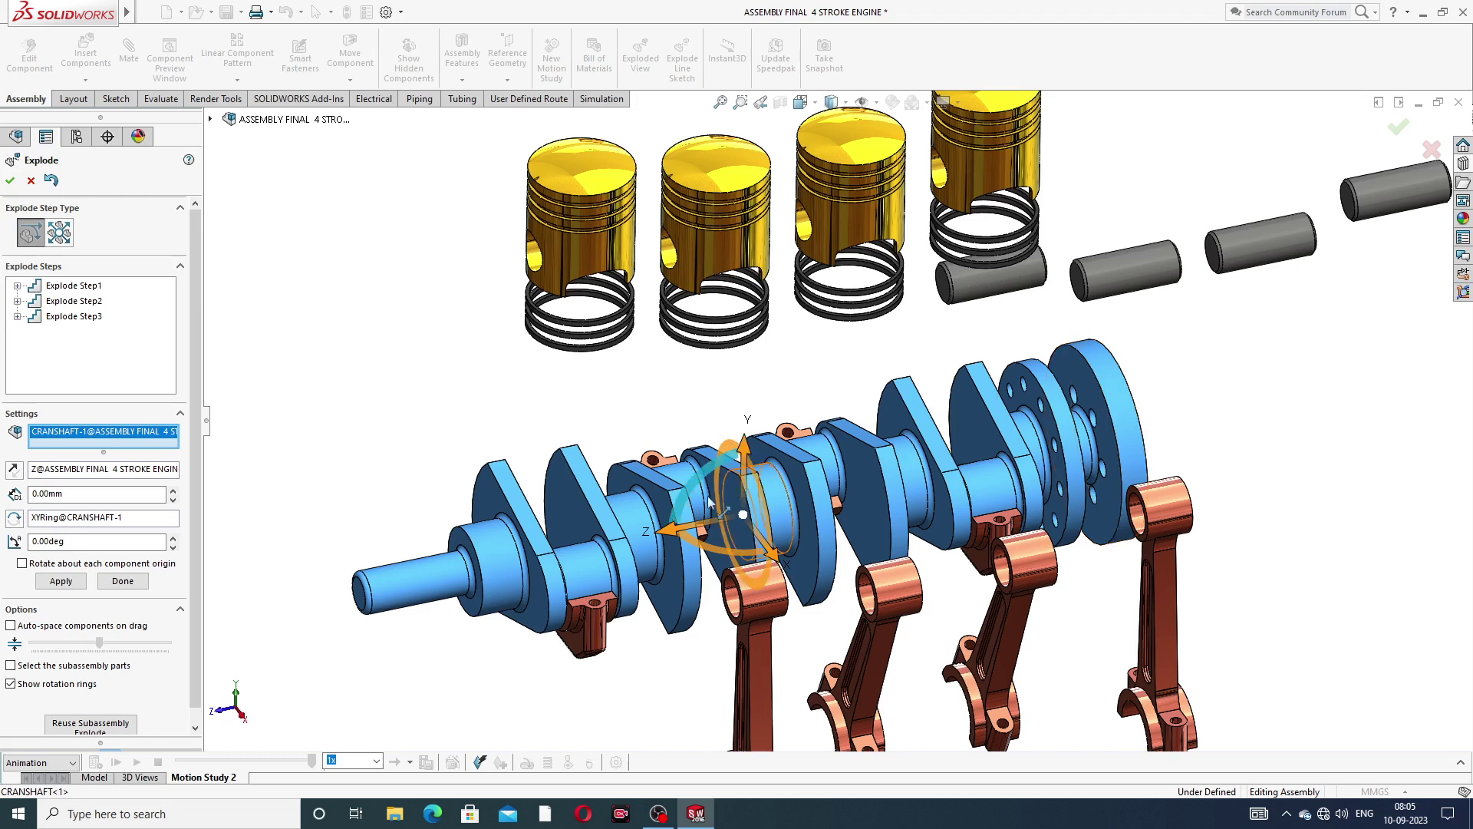
left_click_drag(665, 528, 1147, 459)
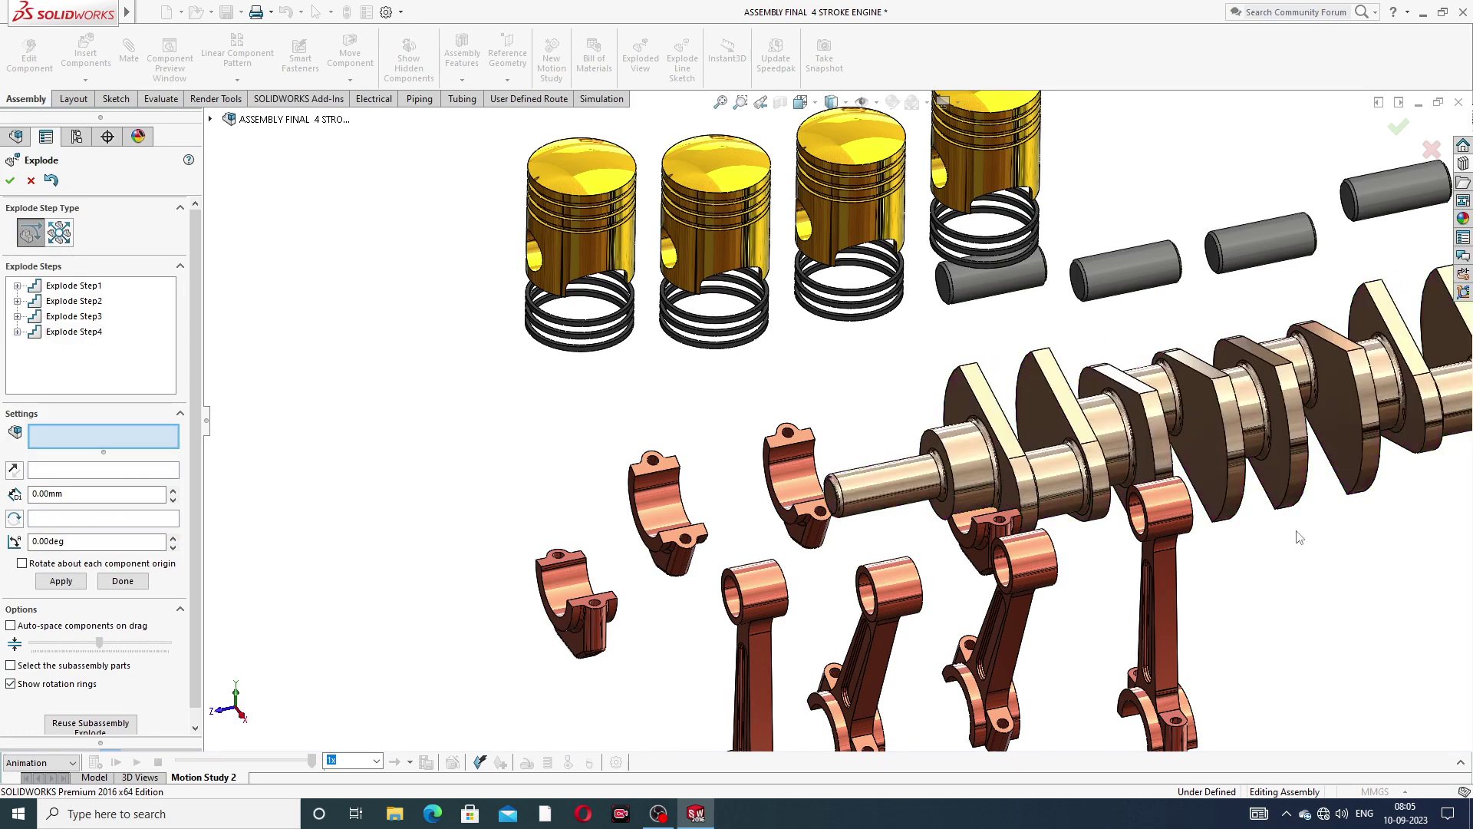
left_click(1010, 518)
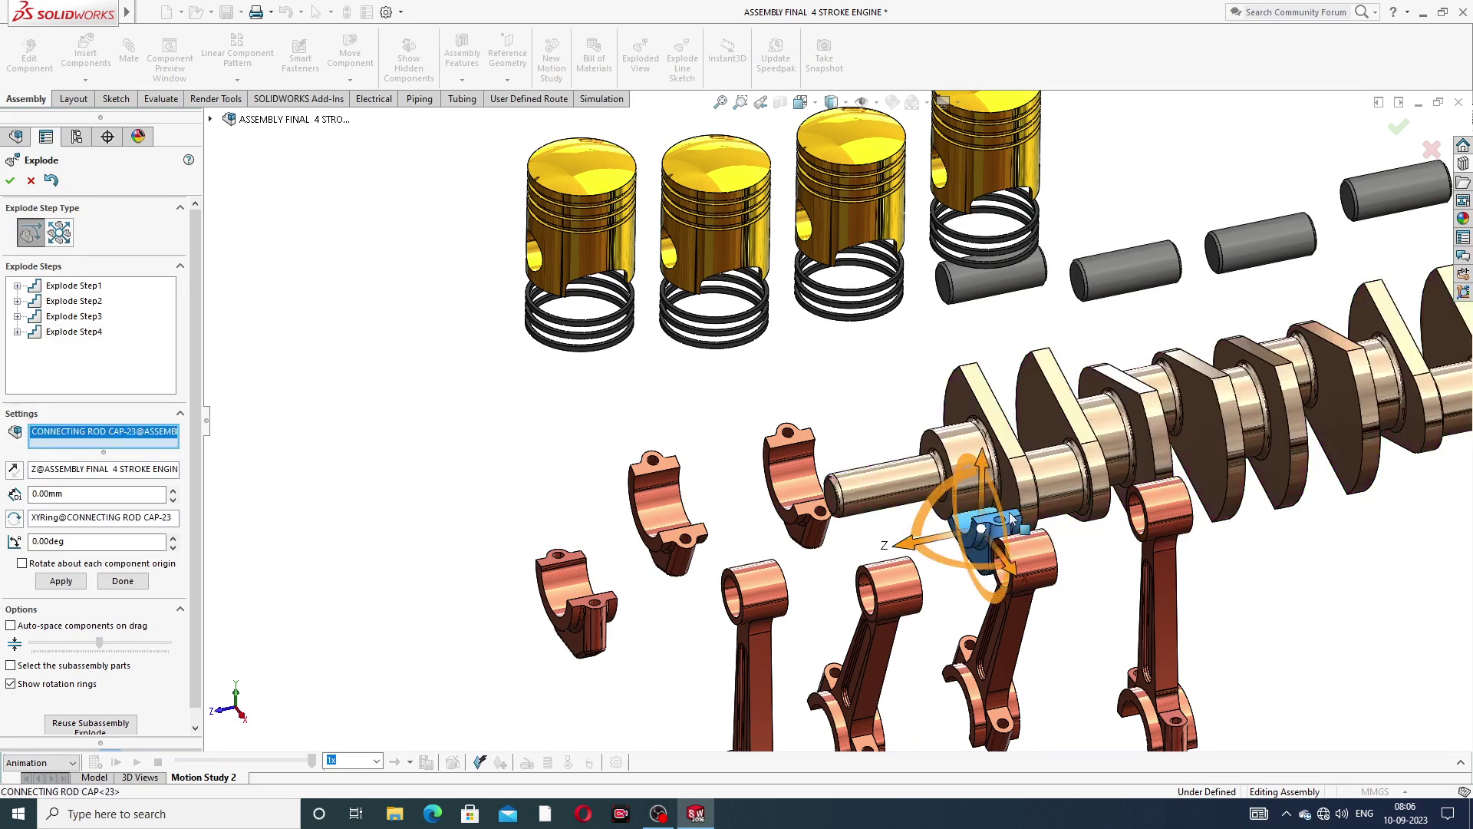
left_click(796, 445)
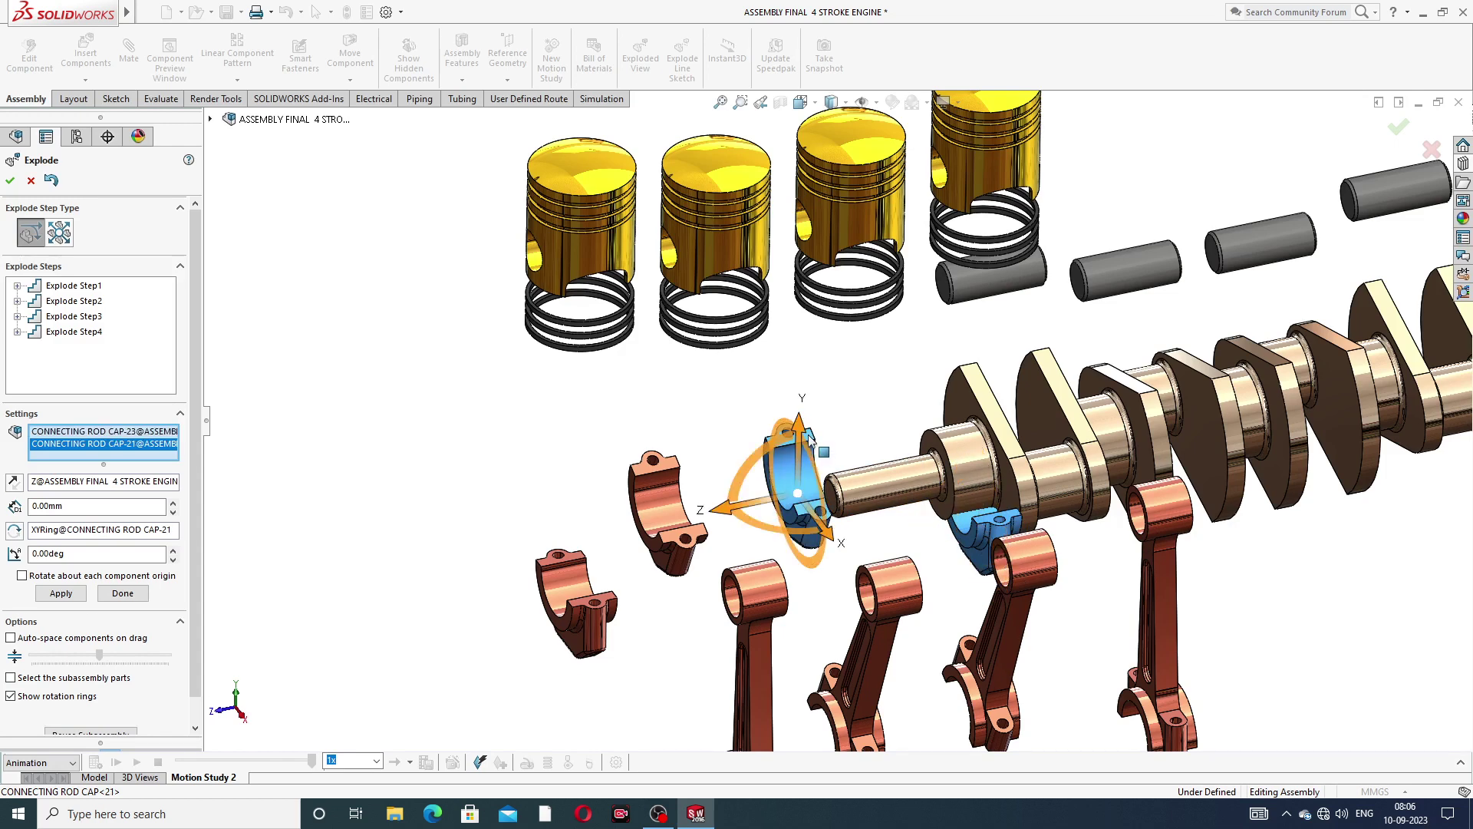
left_click(679, 470)
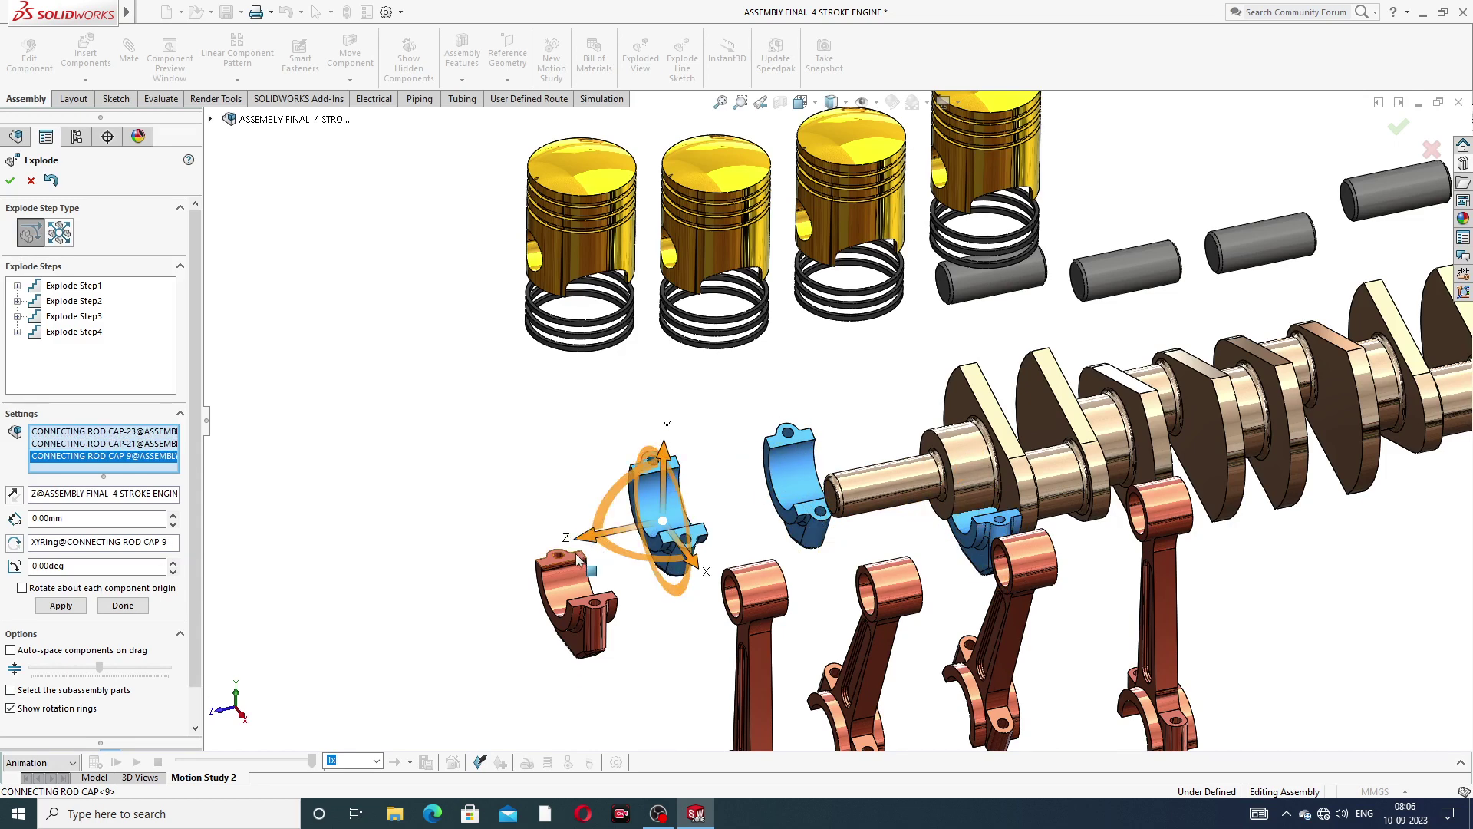
left_click(578, 558)
left_click_drag(510, 628, 320, 633)
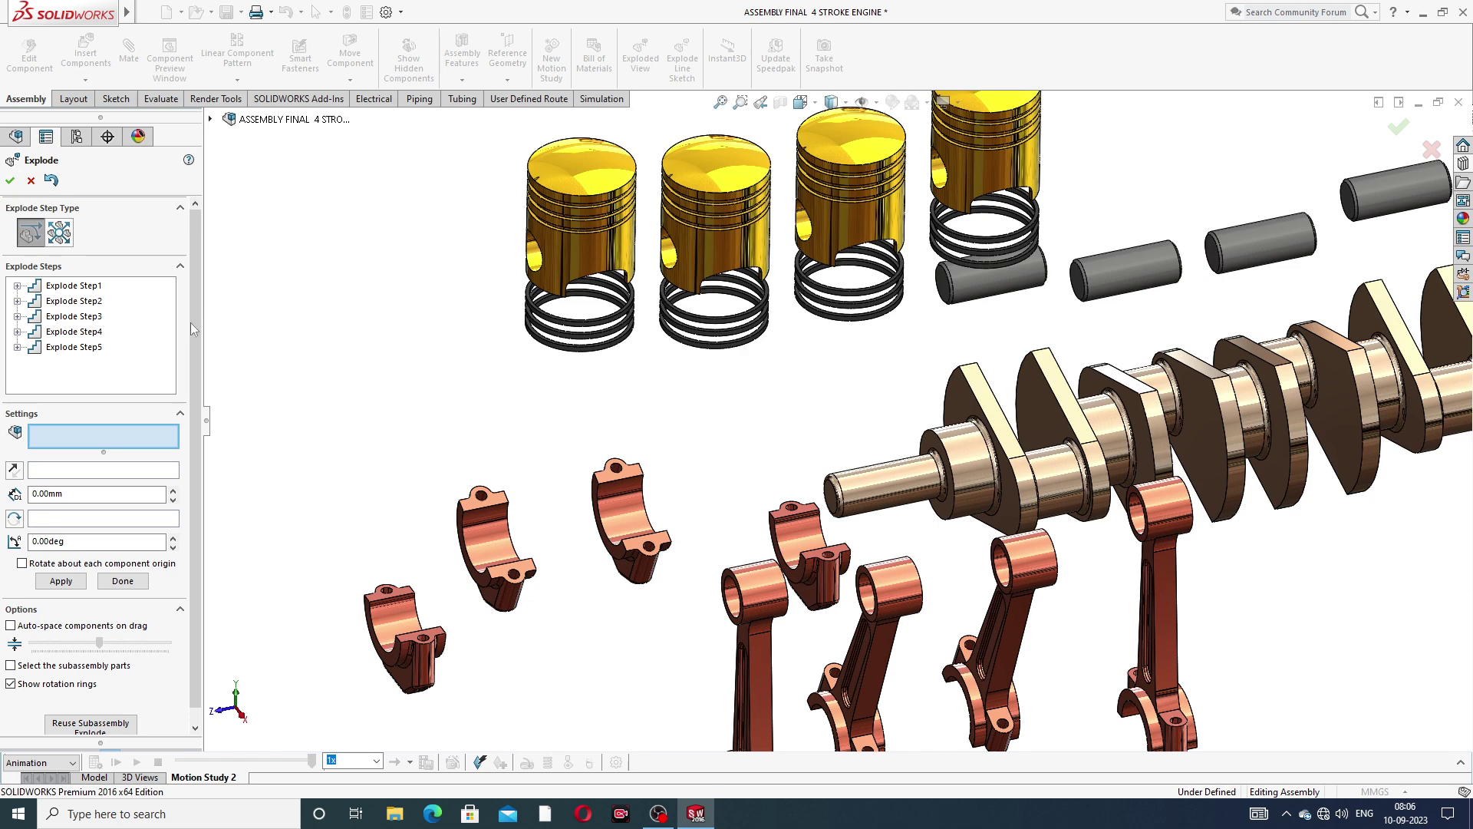
left_click(11, 182)
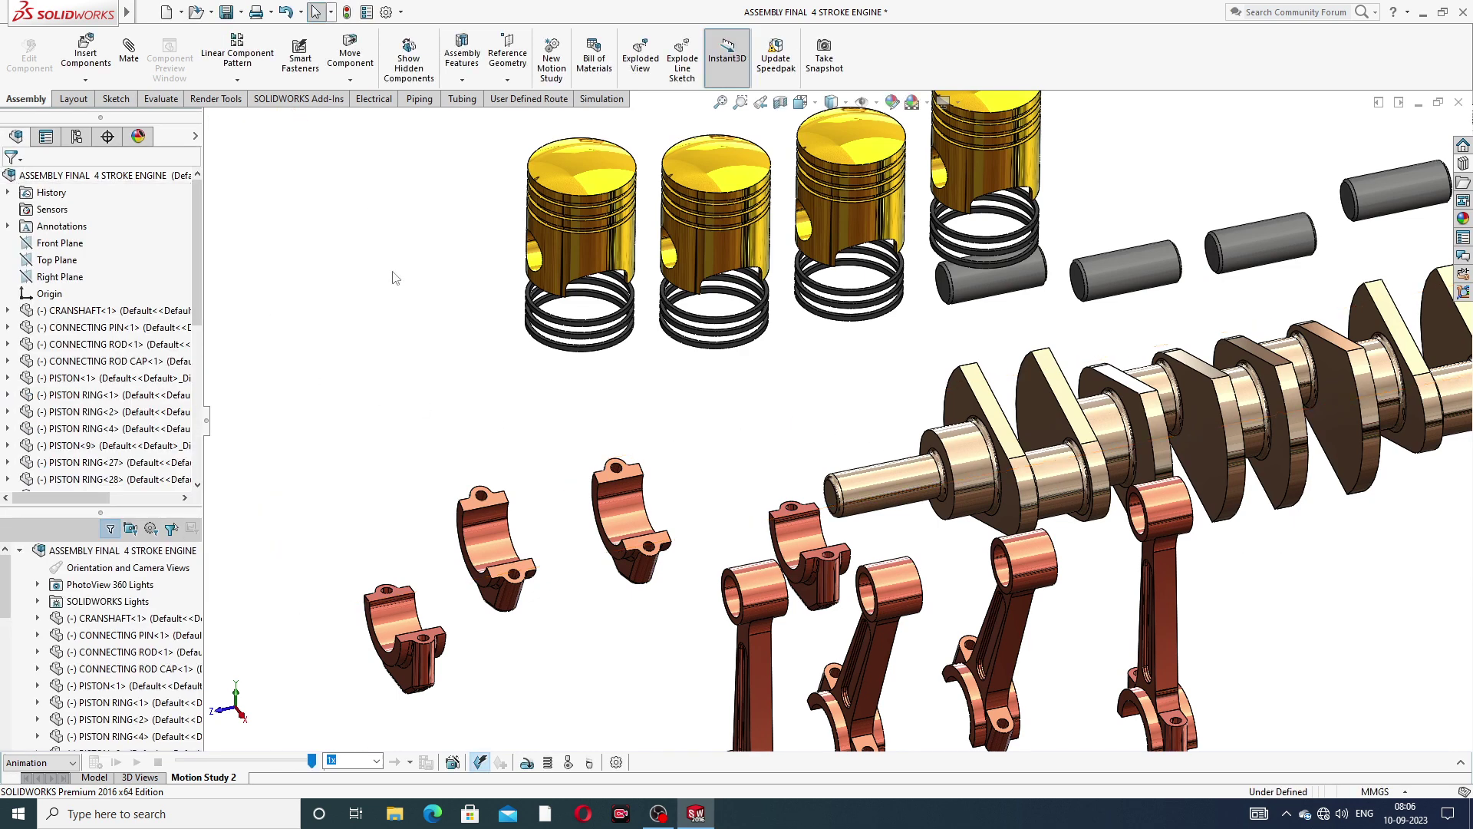
- From the assembly root's context menu, collapse, explode, then collapse the engine again
right_click(151, 176)
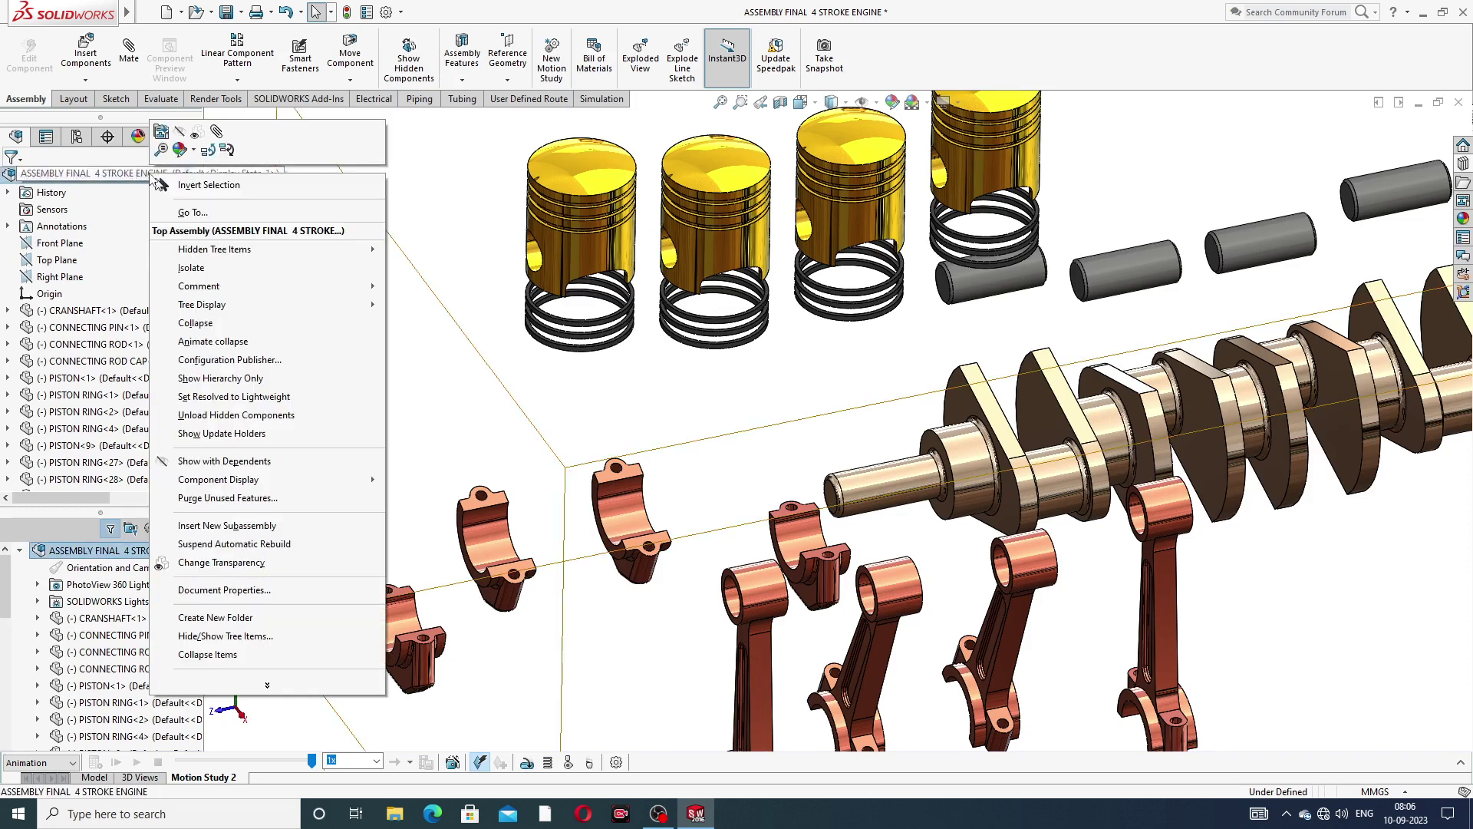
left_click(190, 323)
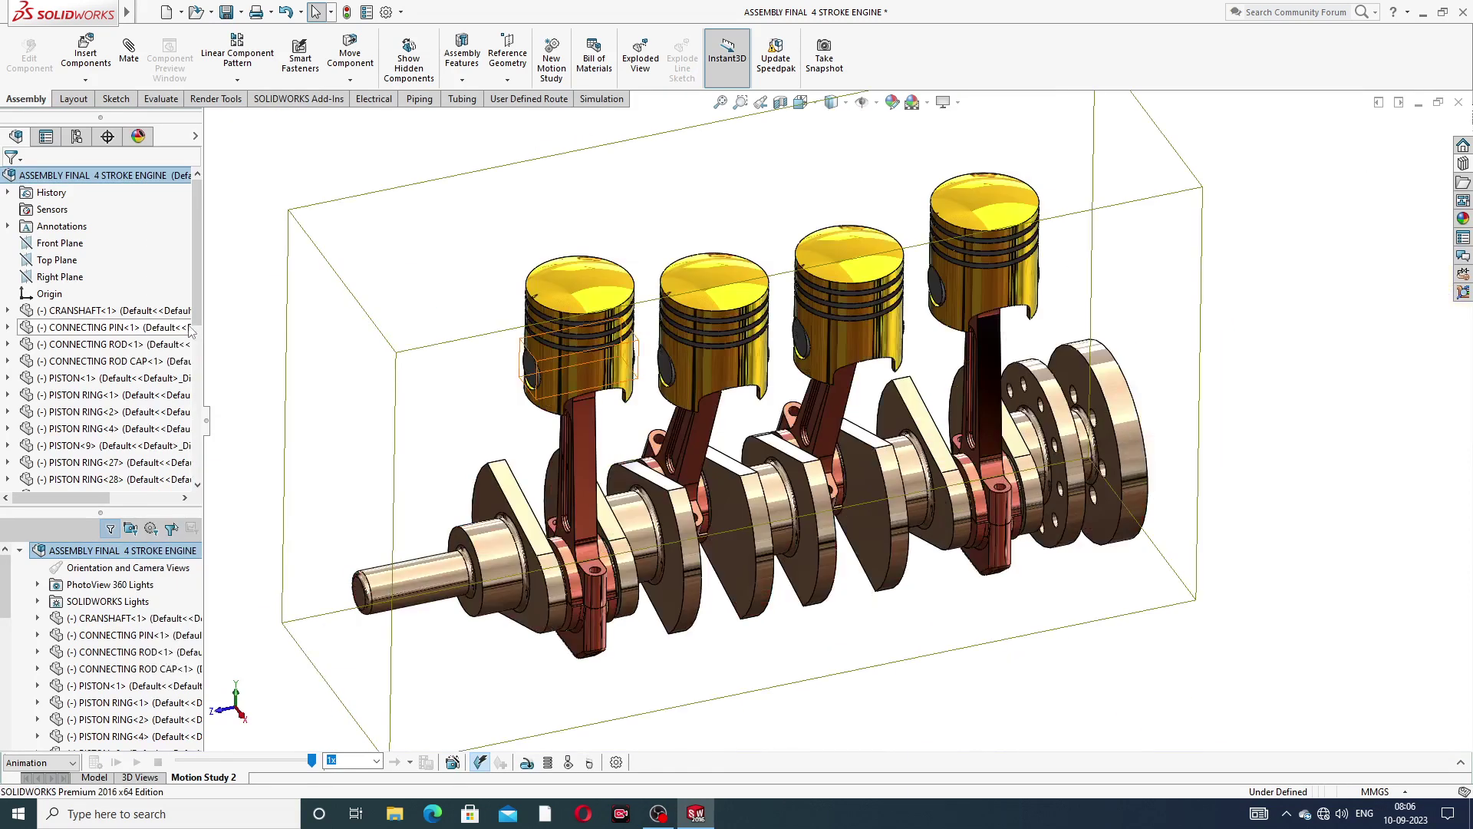
right_click(142, 177)
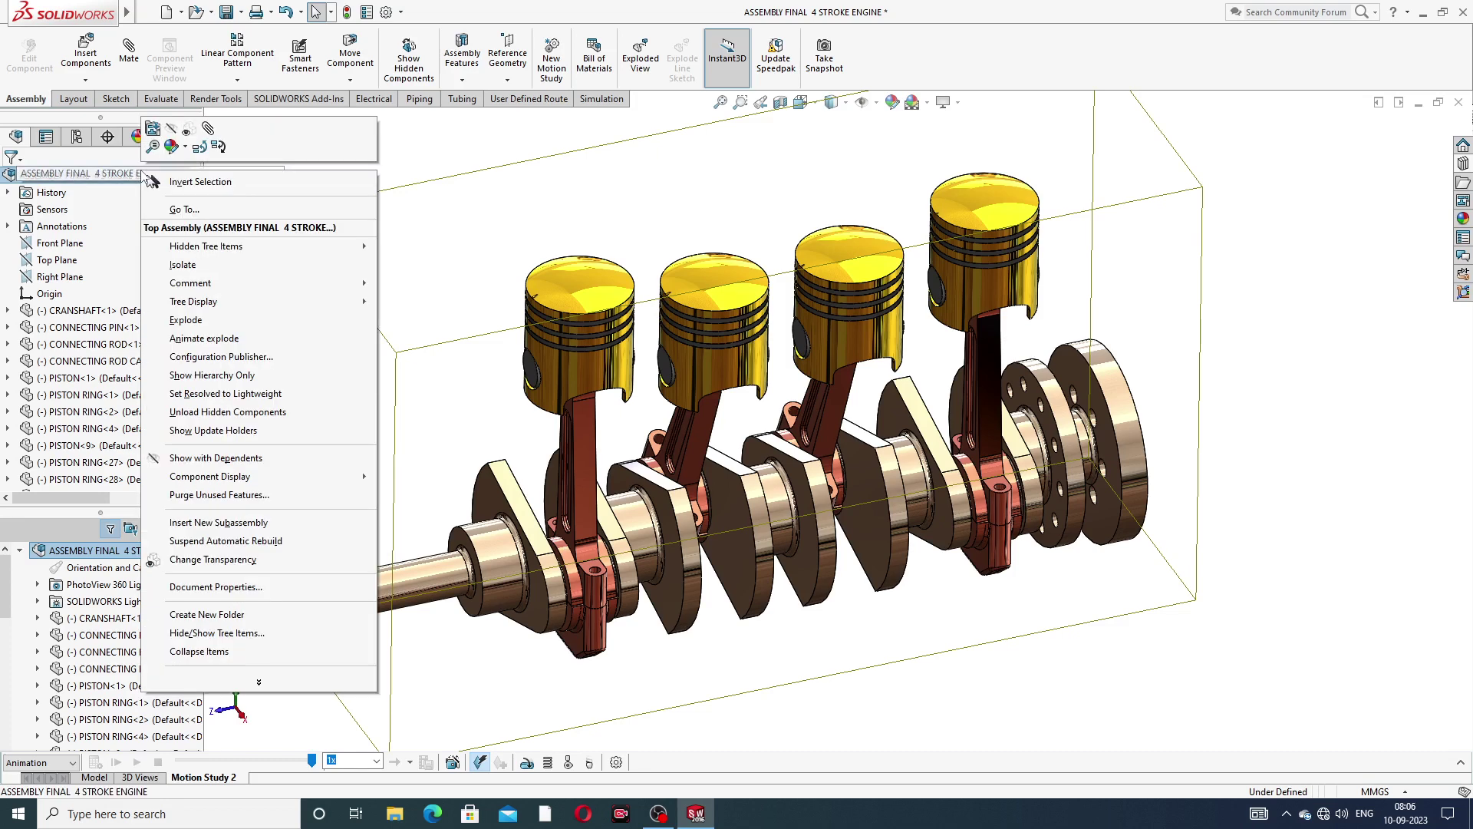
left_click(184, 320)
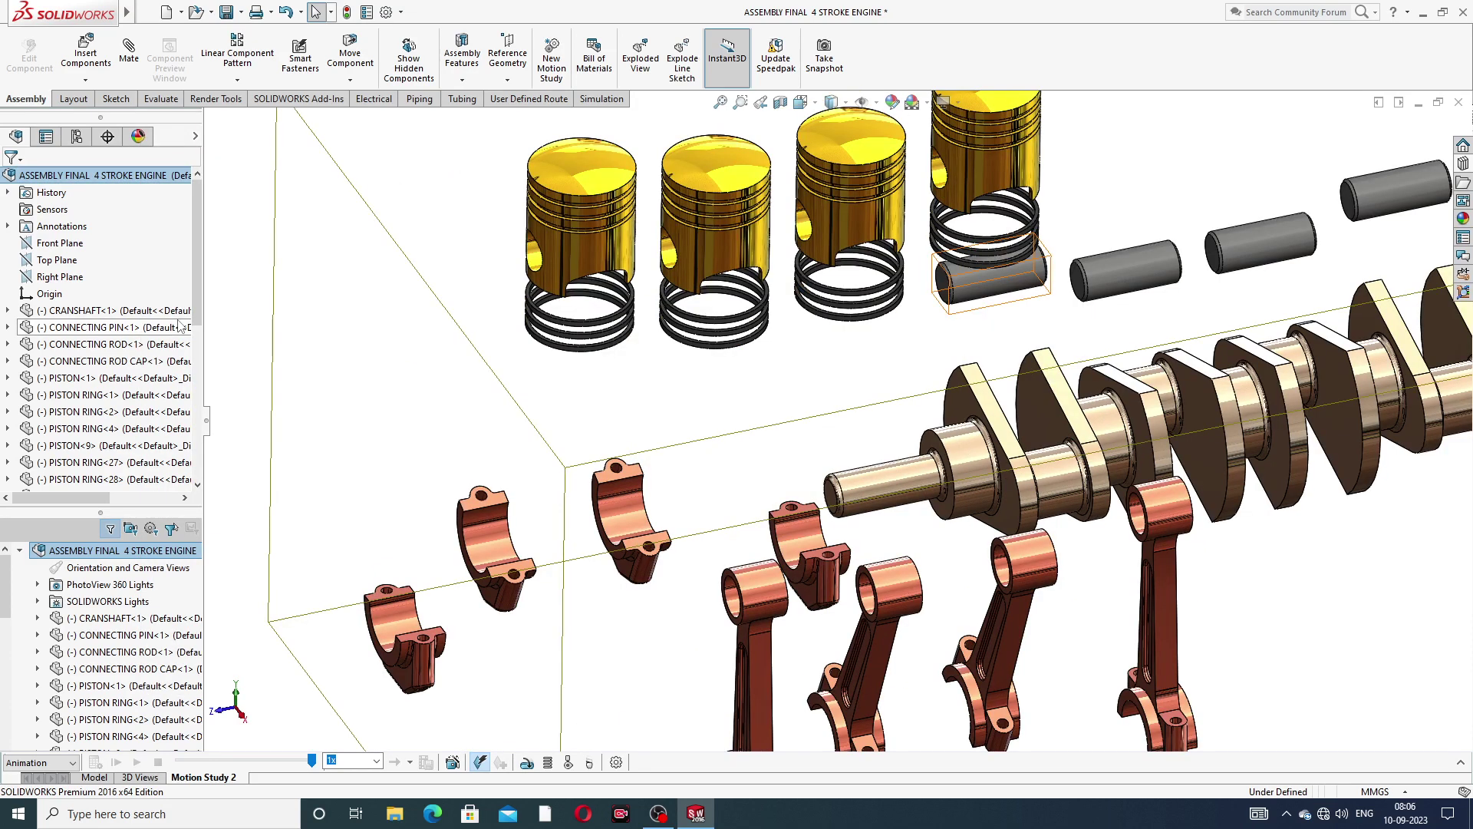
right_click(164, 180)
left_click(204, 324)
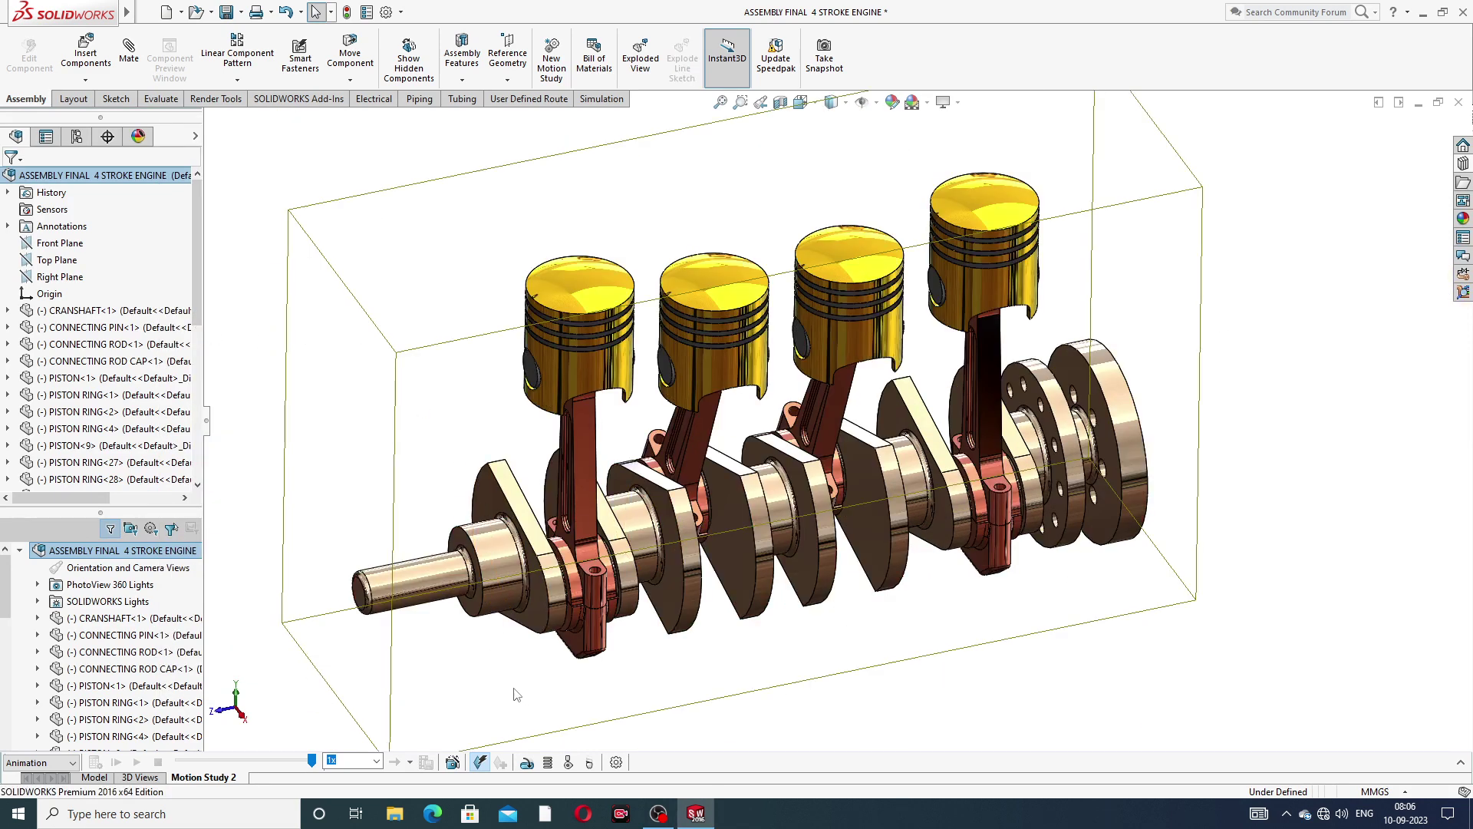
- Use the Animation Wizard to add one clockwise Y-axis model rotation lasting 6 seconds
left_click(453, 763)
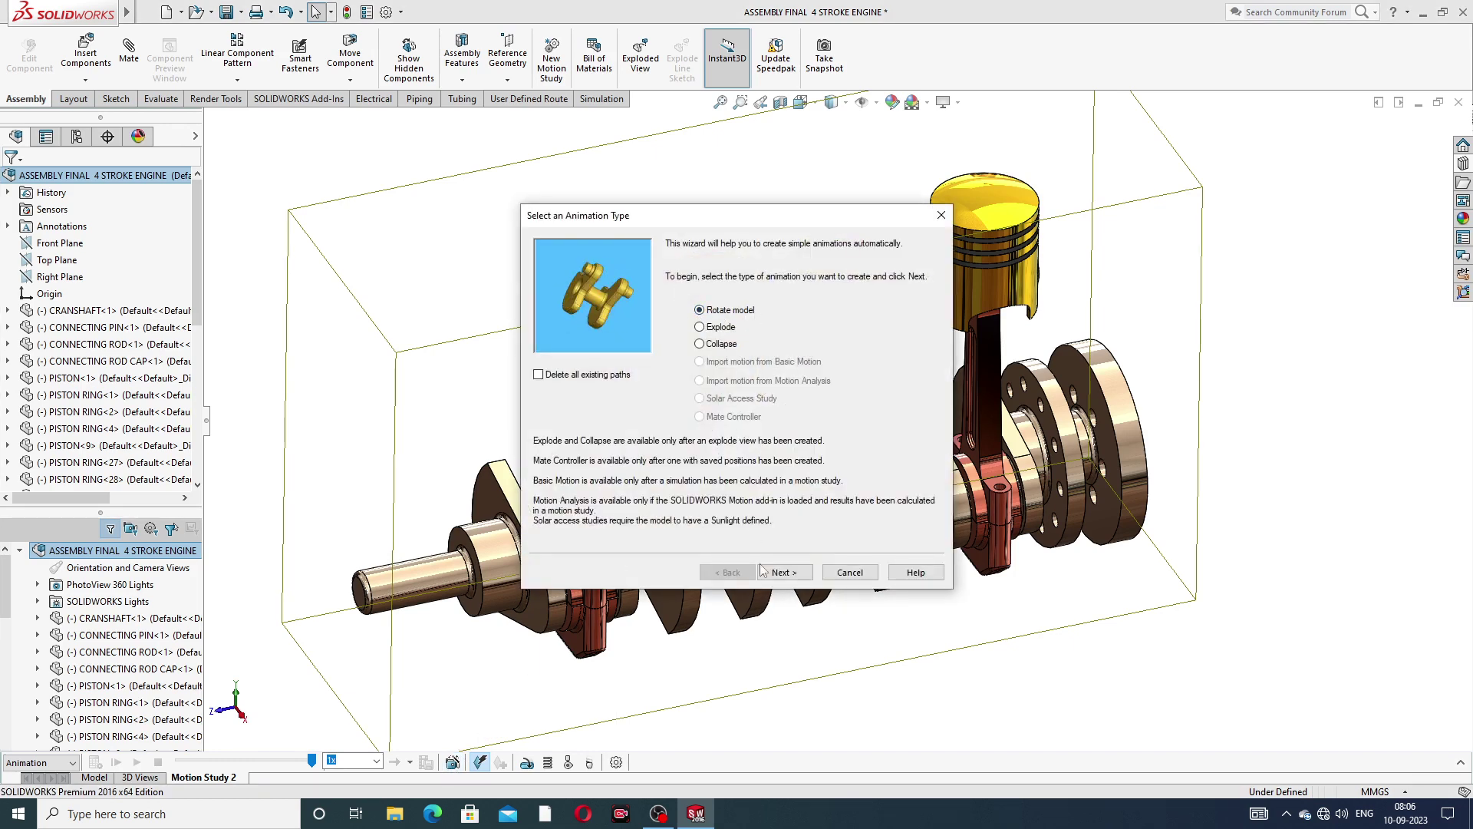
left_click(784, 573)
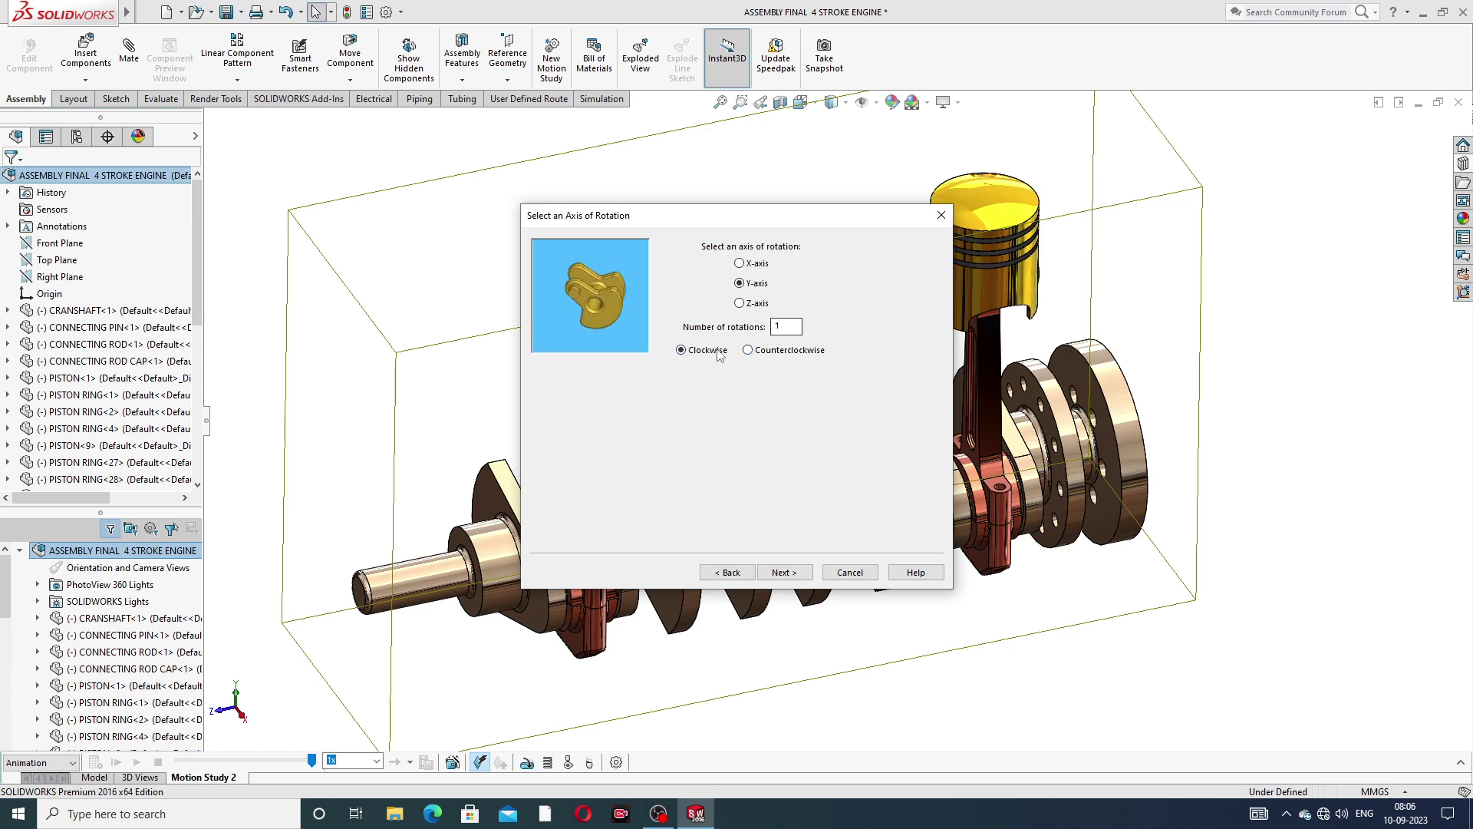
left_click(784, 574)
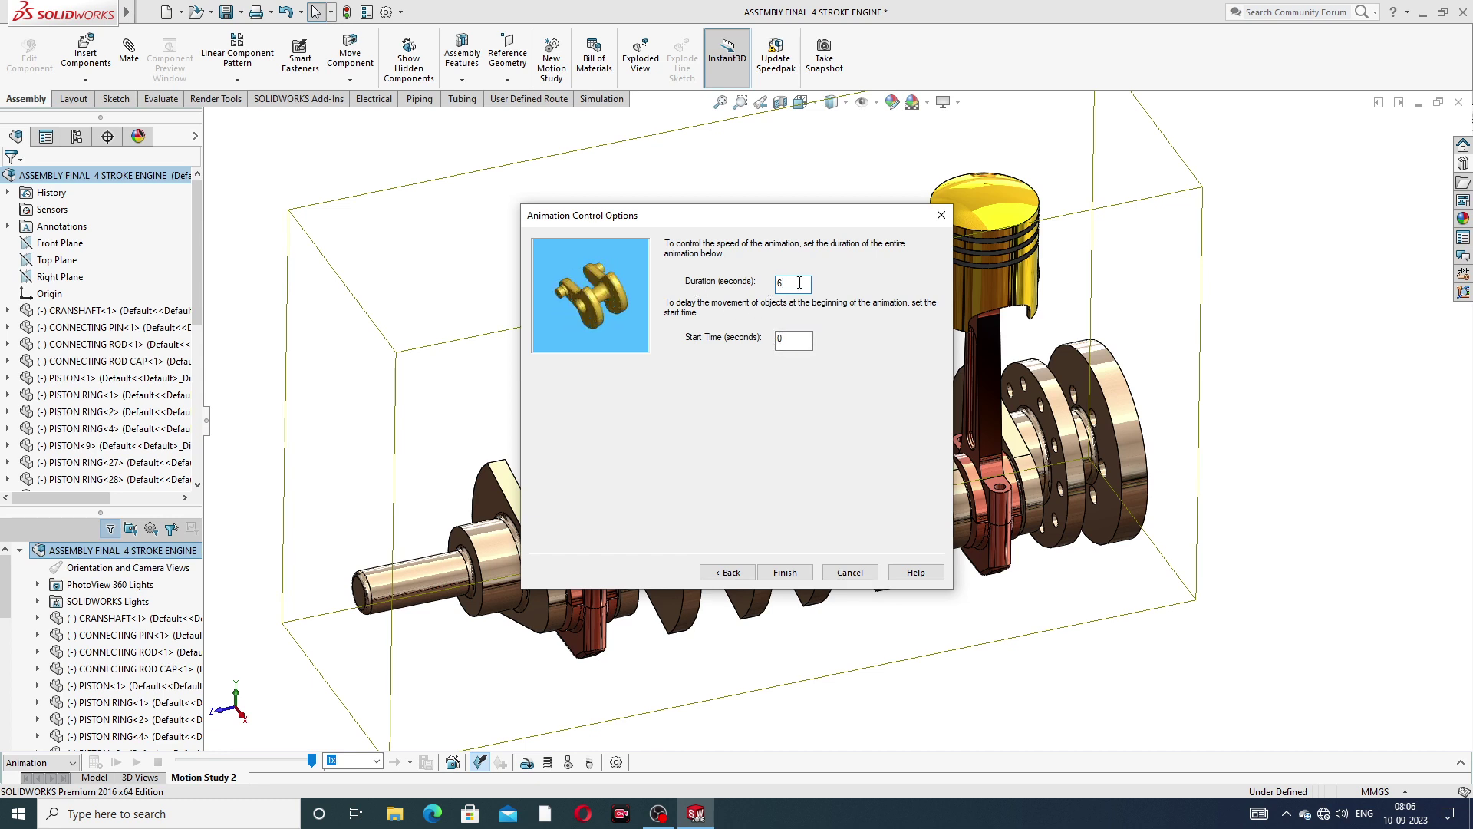
left_click(784, 575)
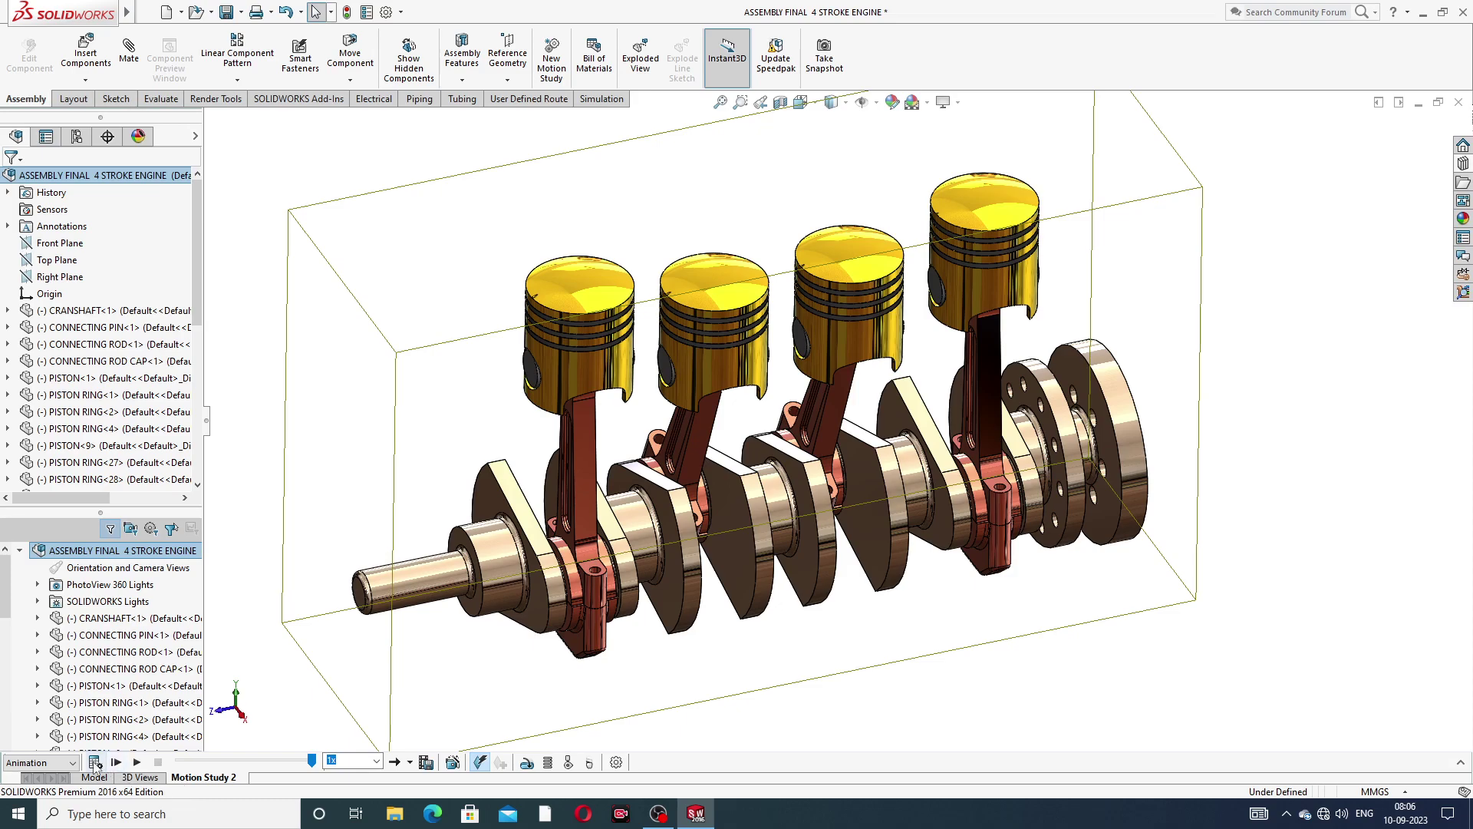
- Play the rotation, then add an 11-second explode animation starting at 6 seconds
left_click(95, 762)
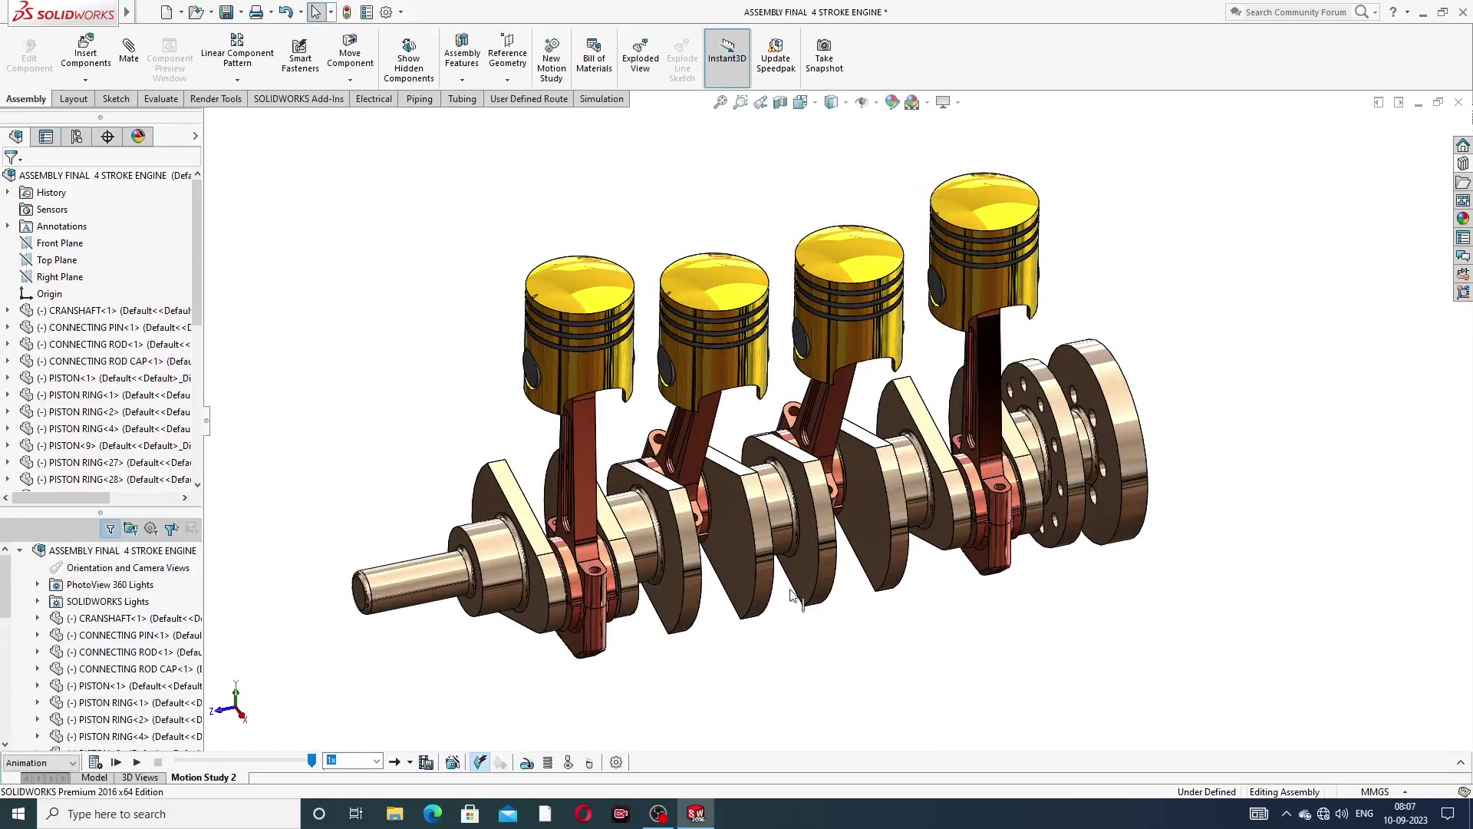
left_click(452, 762)
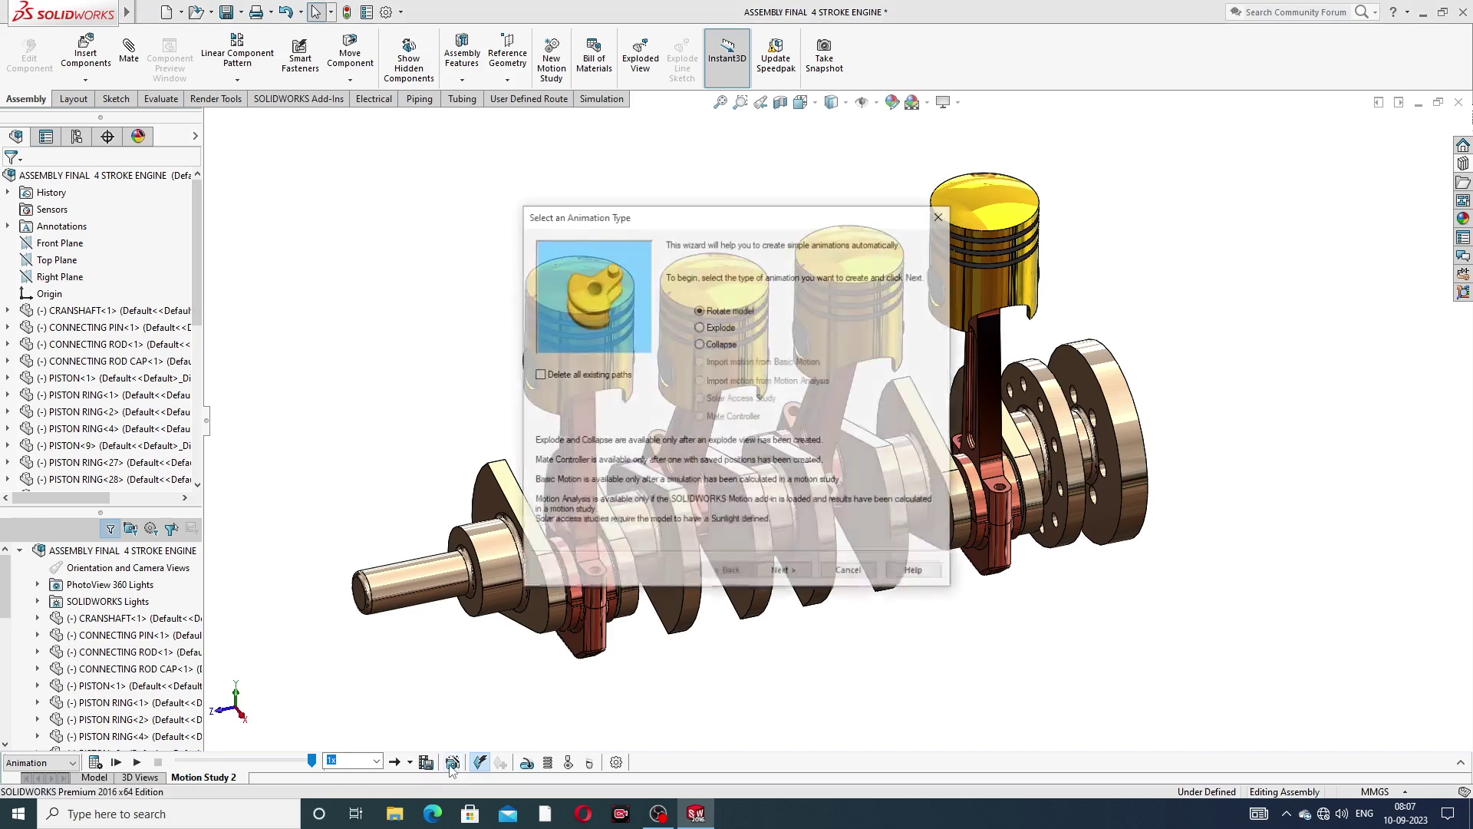
left_click(720, 328)
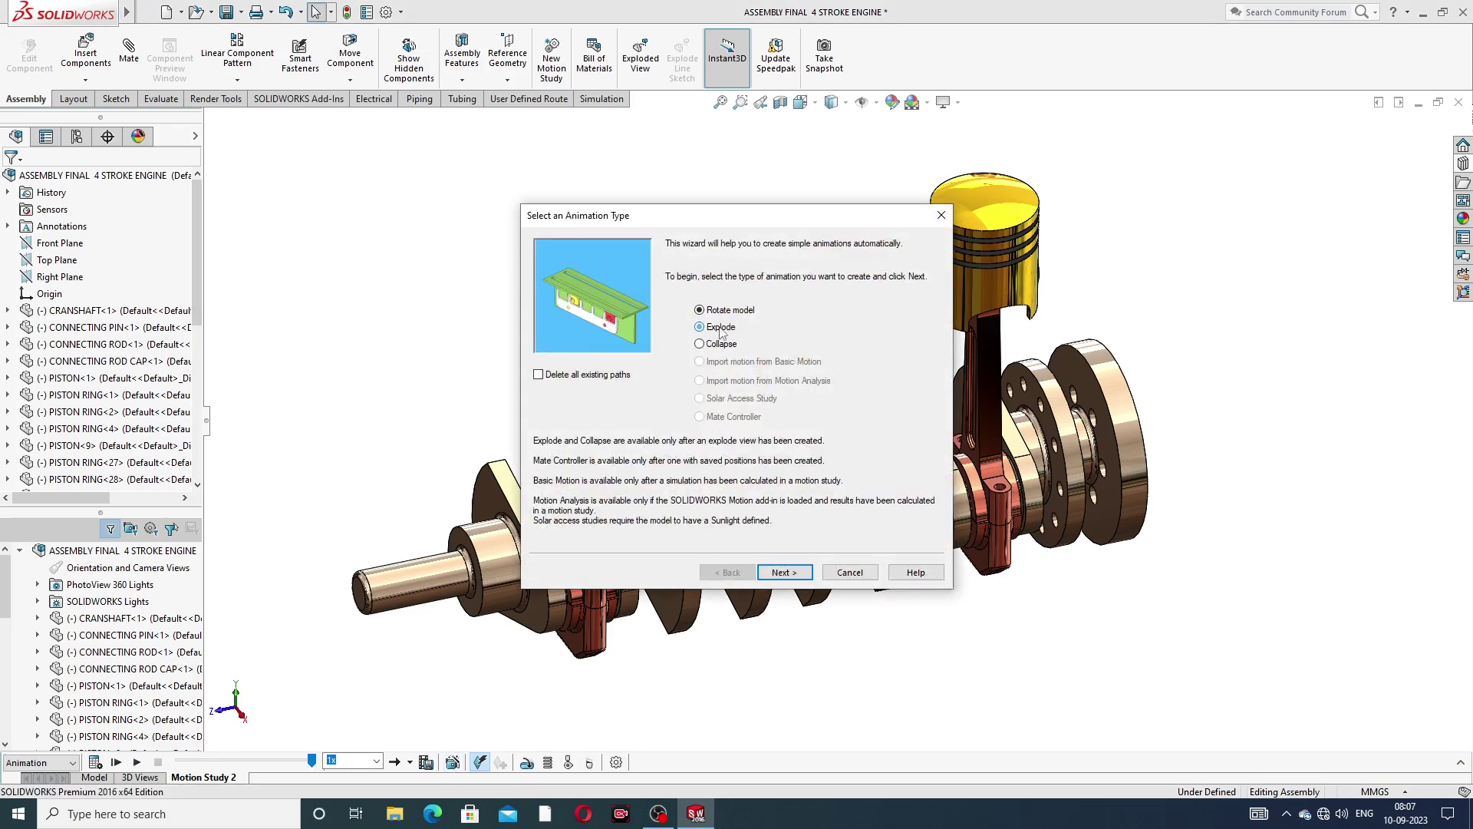
left_click(784, 572)
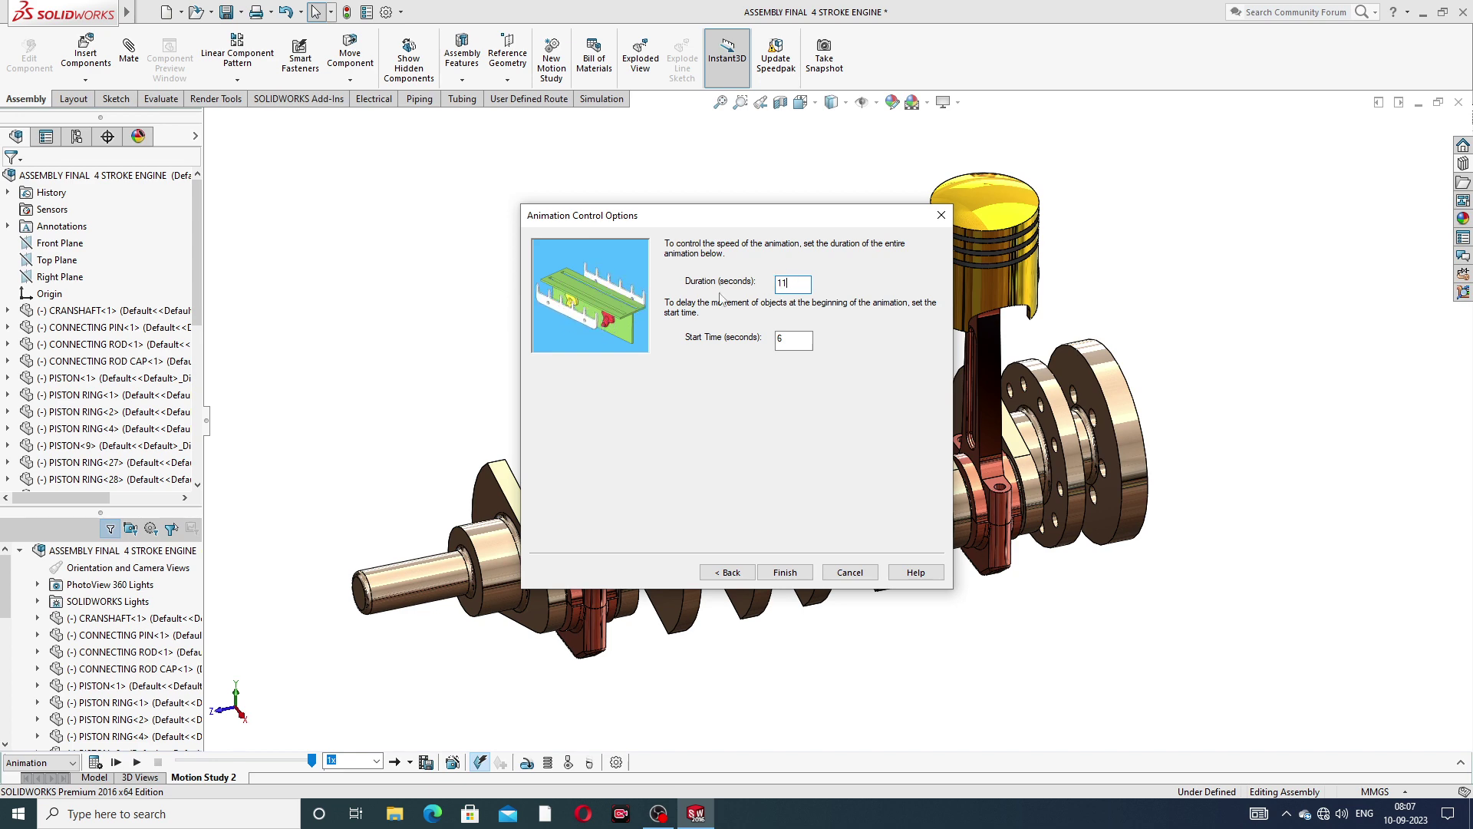
left_click(785, 572)
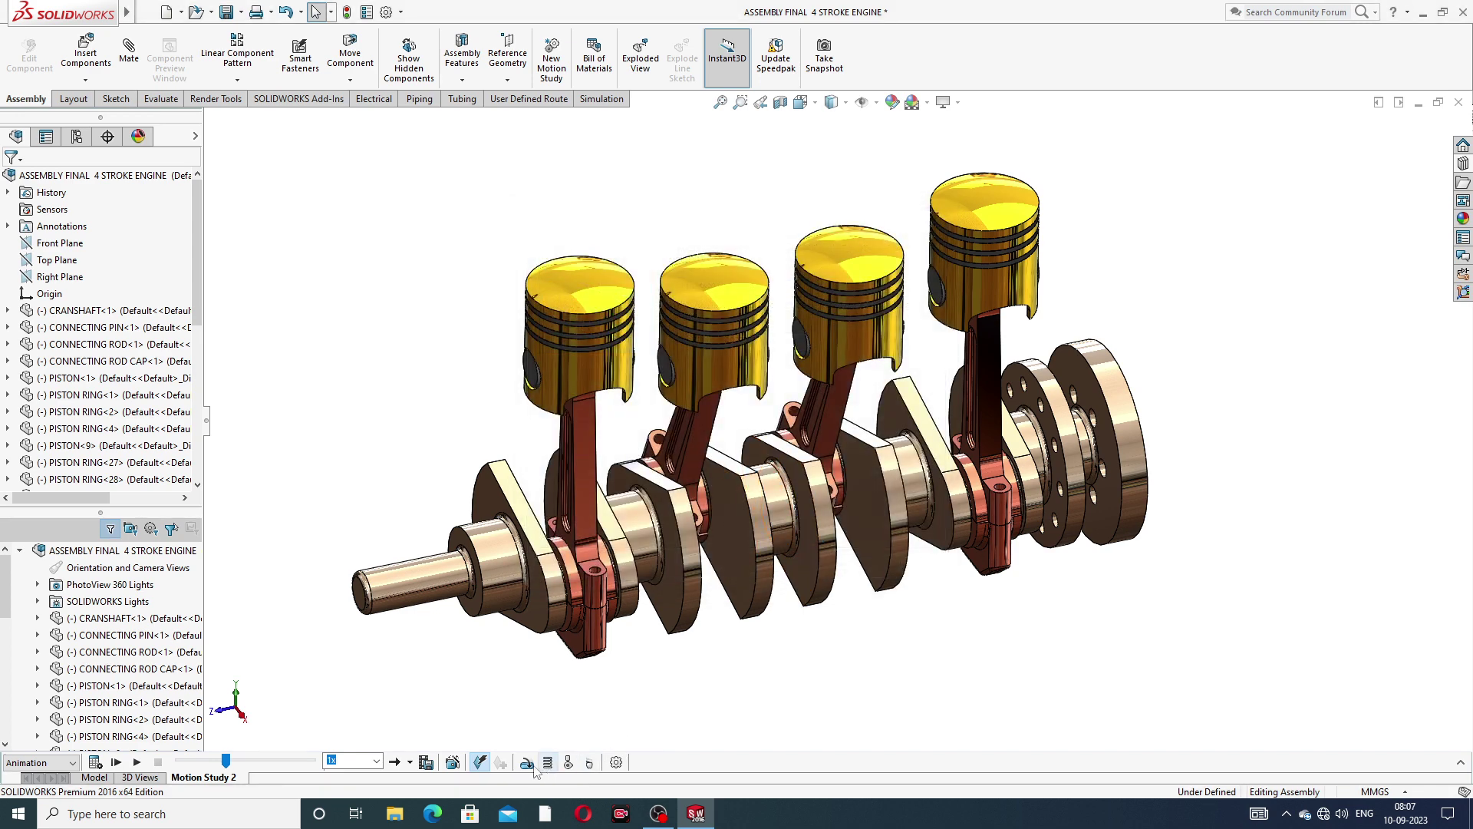
- Add an 11-second collapse animation starting at 17 seconds and calculate Motion Study 2
left_click(452, 764)
left_click(719, 346)
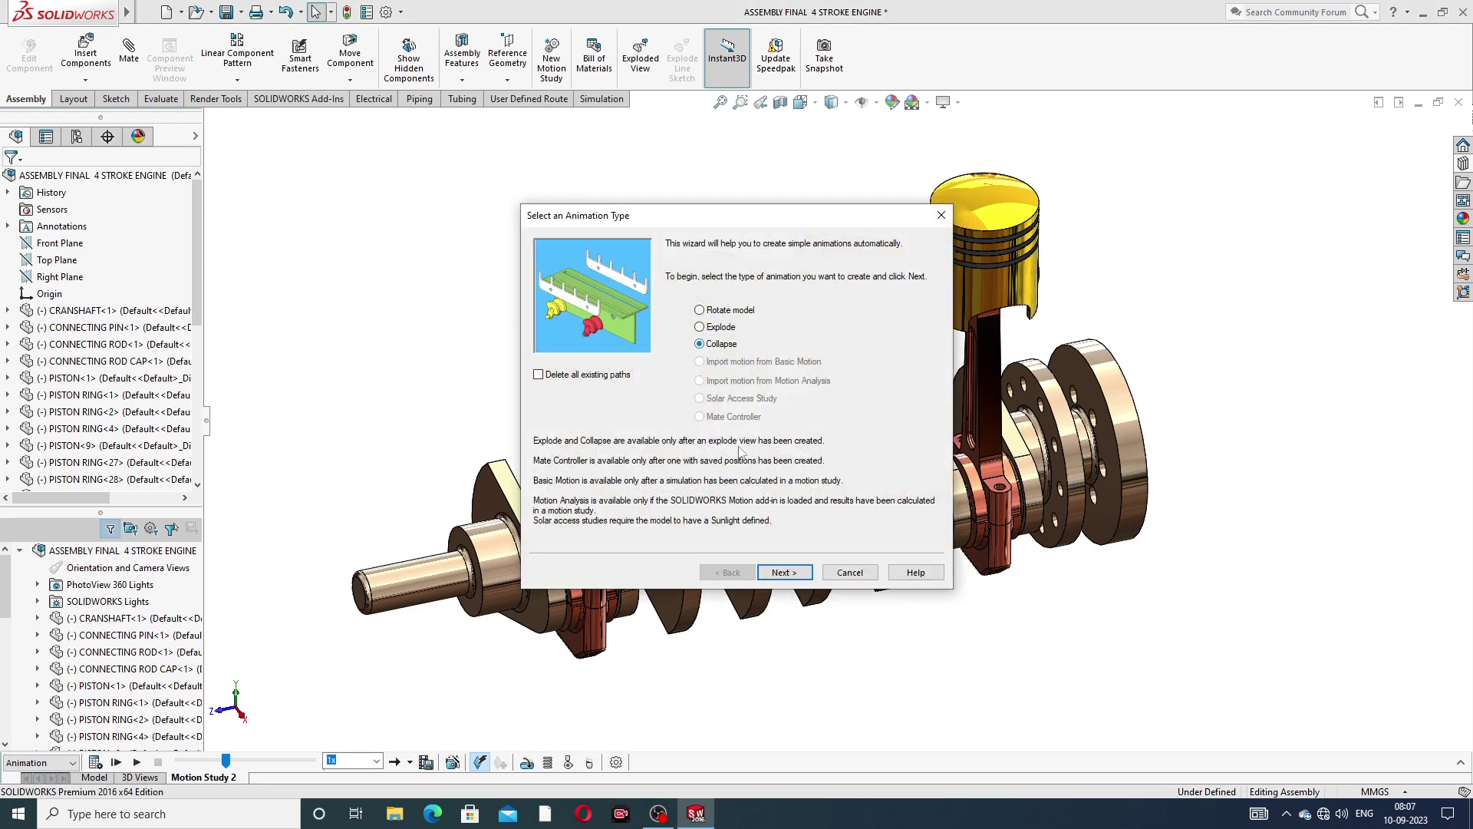
left_click(786, 574)
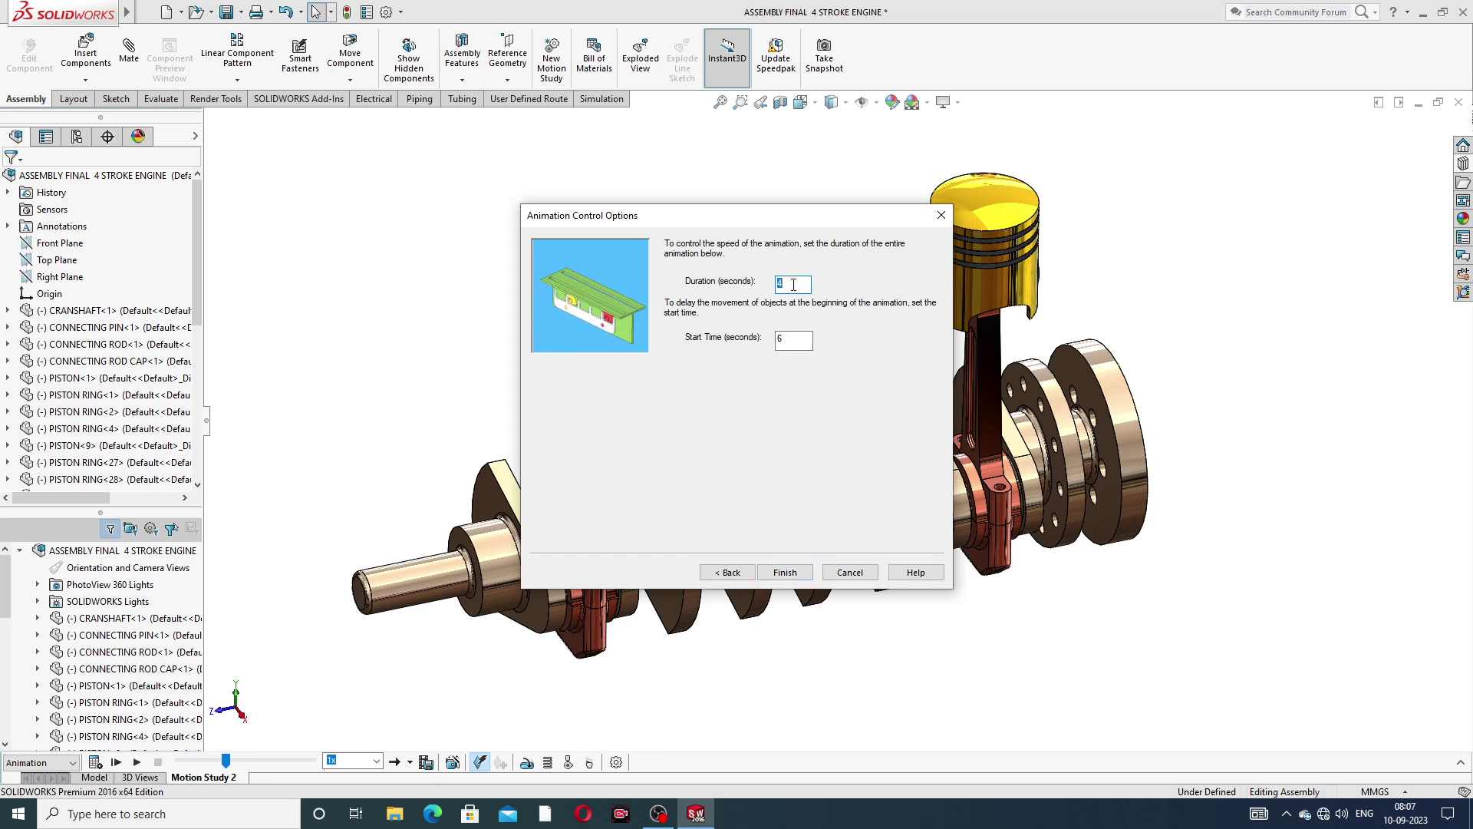
type("11")
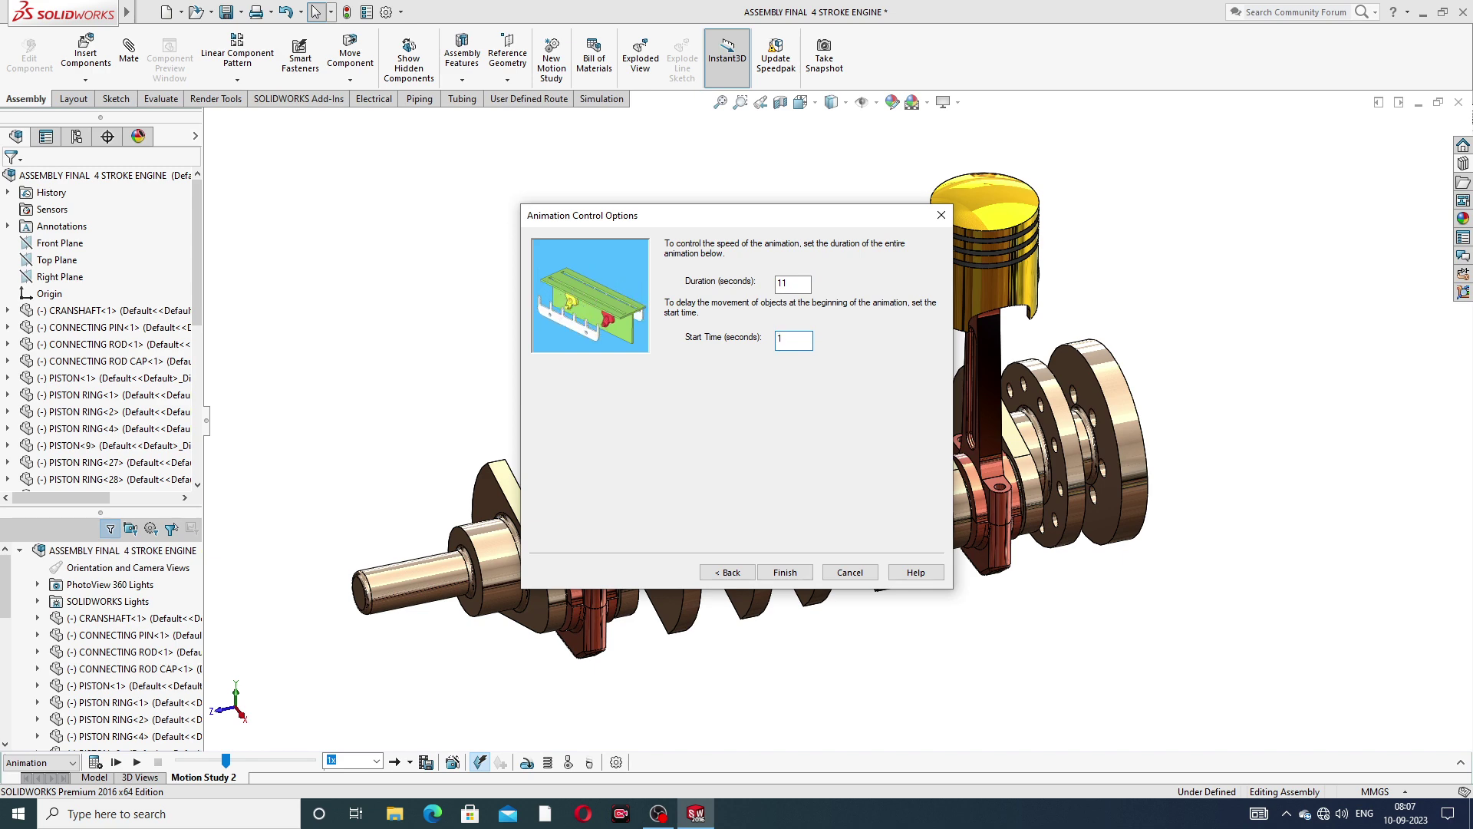
left_click(785, 572)
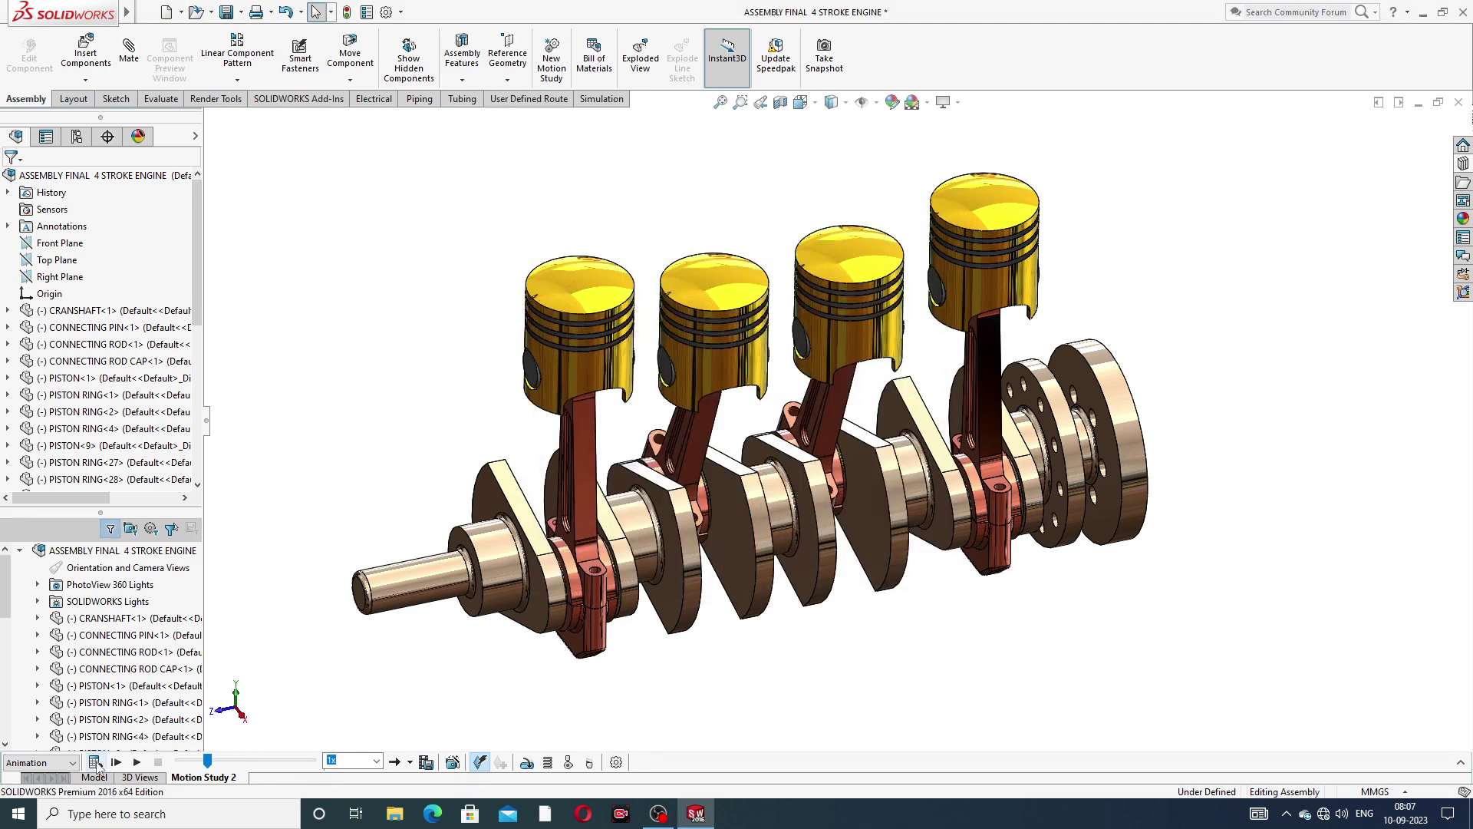
left_click(96, 763)
- Play Motion Study 2 from the start through rotation, explode and reassembly
left_click(115, 761)
- Open the far-right piston of the engine assembly as its own part document
scroll(1201, 443, "up", 2)
mouse_move(1200, 488)
middle_mouse_down()
mouse_move(1124, 414)
mouse_move(1197, 437)
mouse_move(1205, 465)
middle_mouse_up()
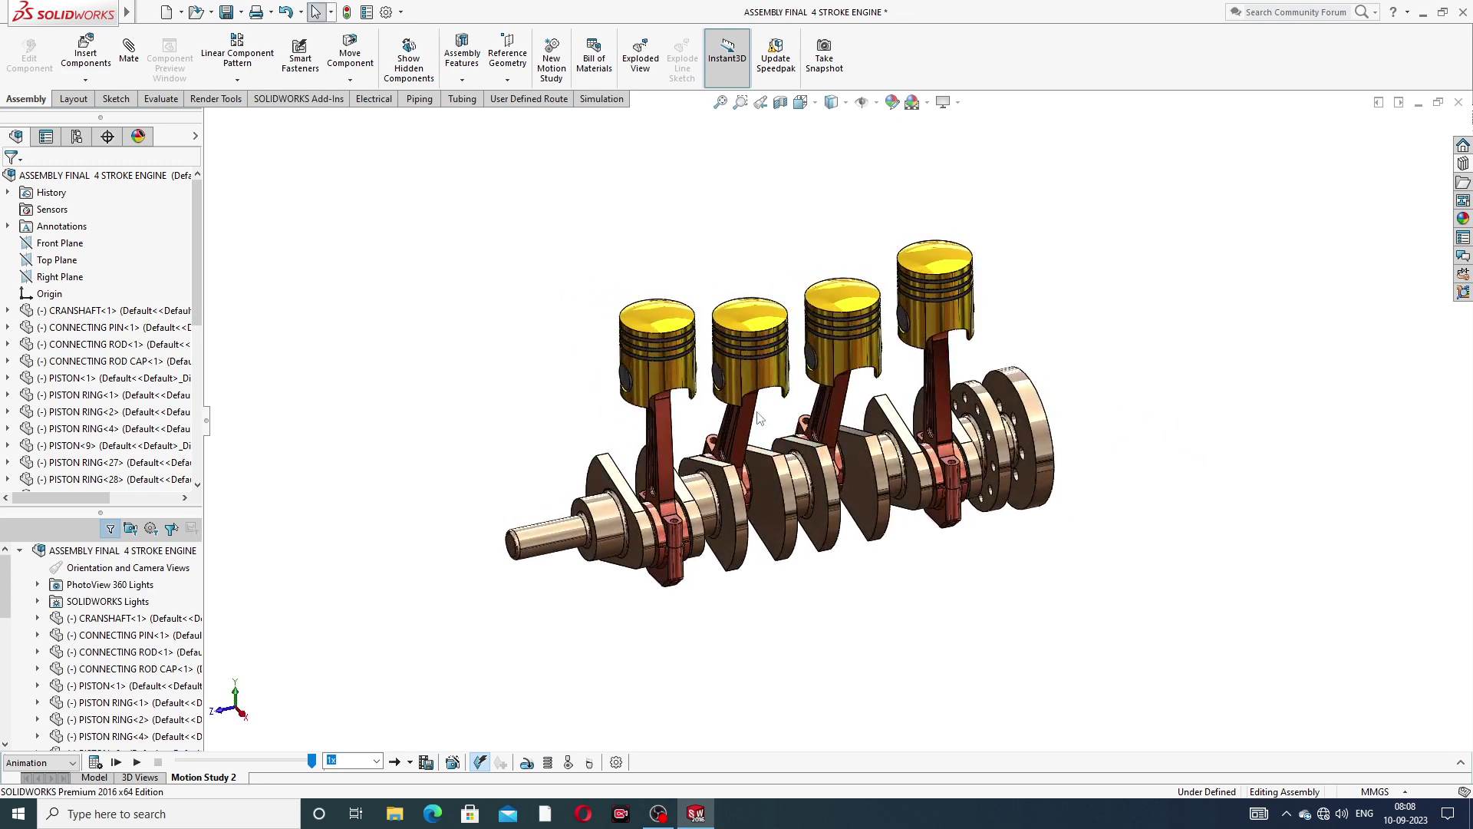
scroll(767, 419, "down", 2)
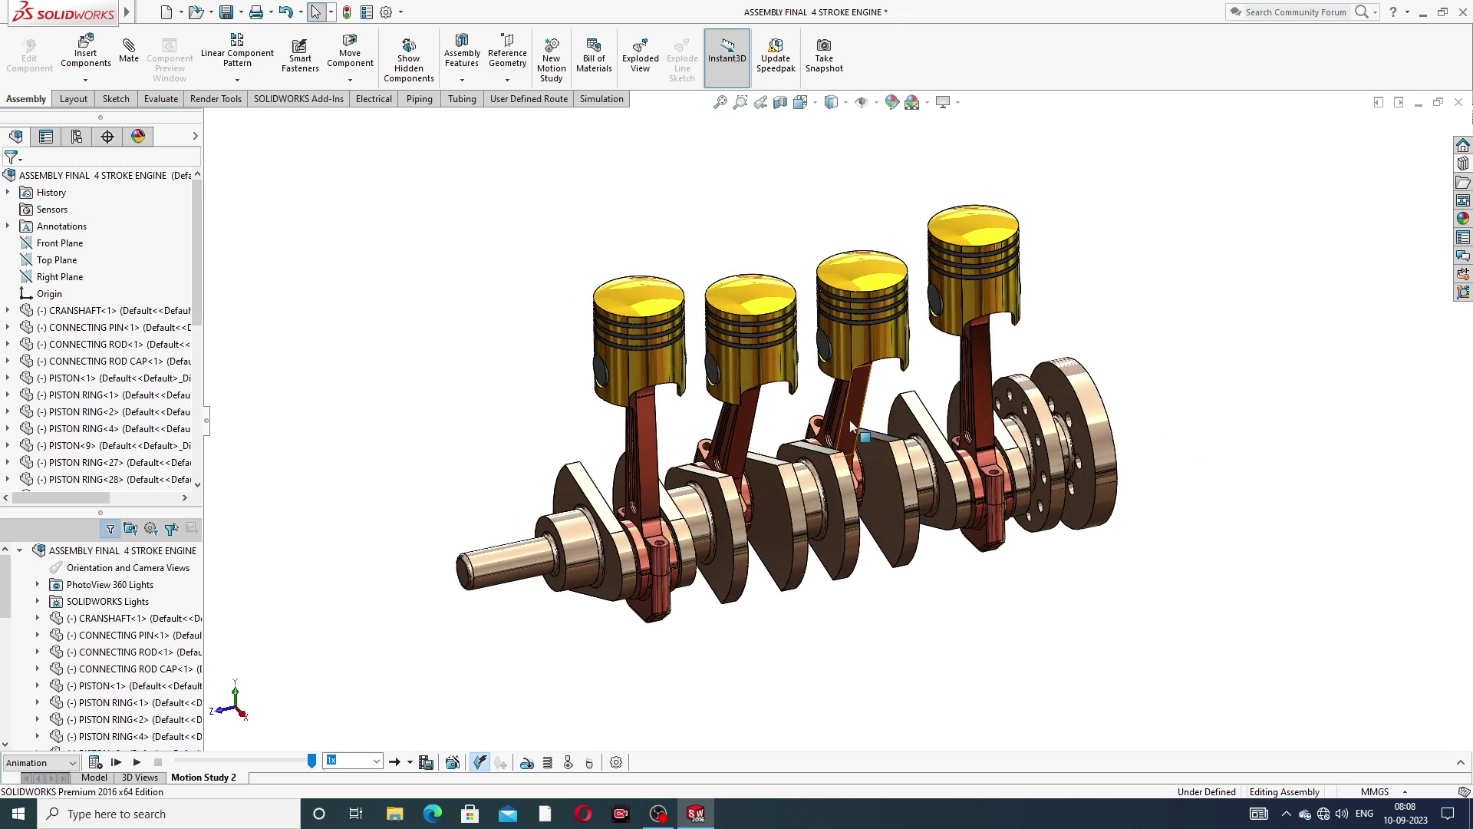
scroll(852, 426, "down", 1)
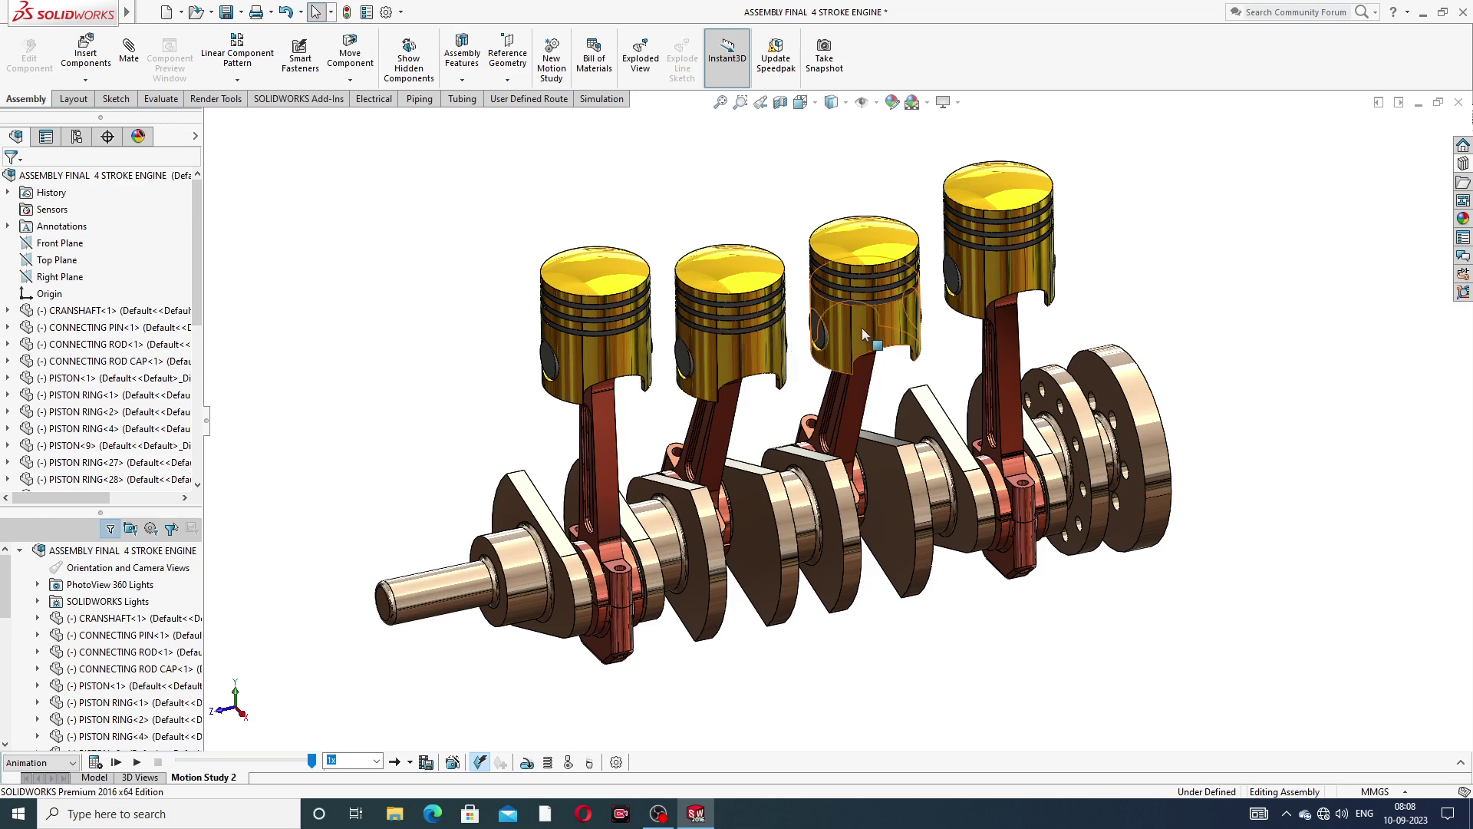
left_click(1005, 198)
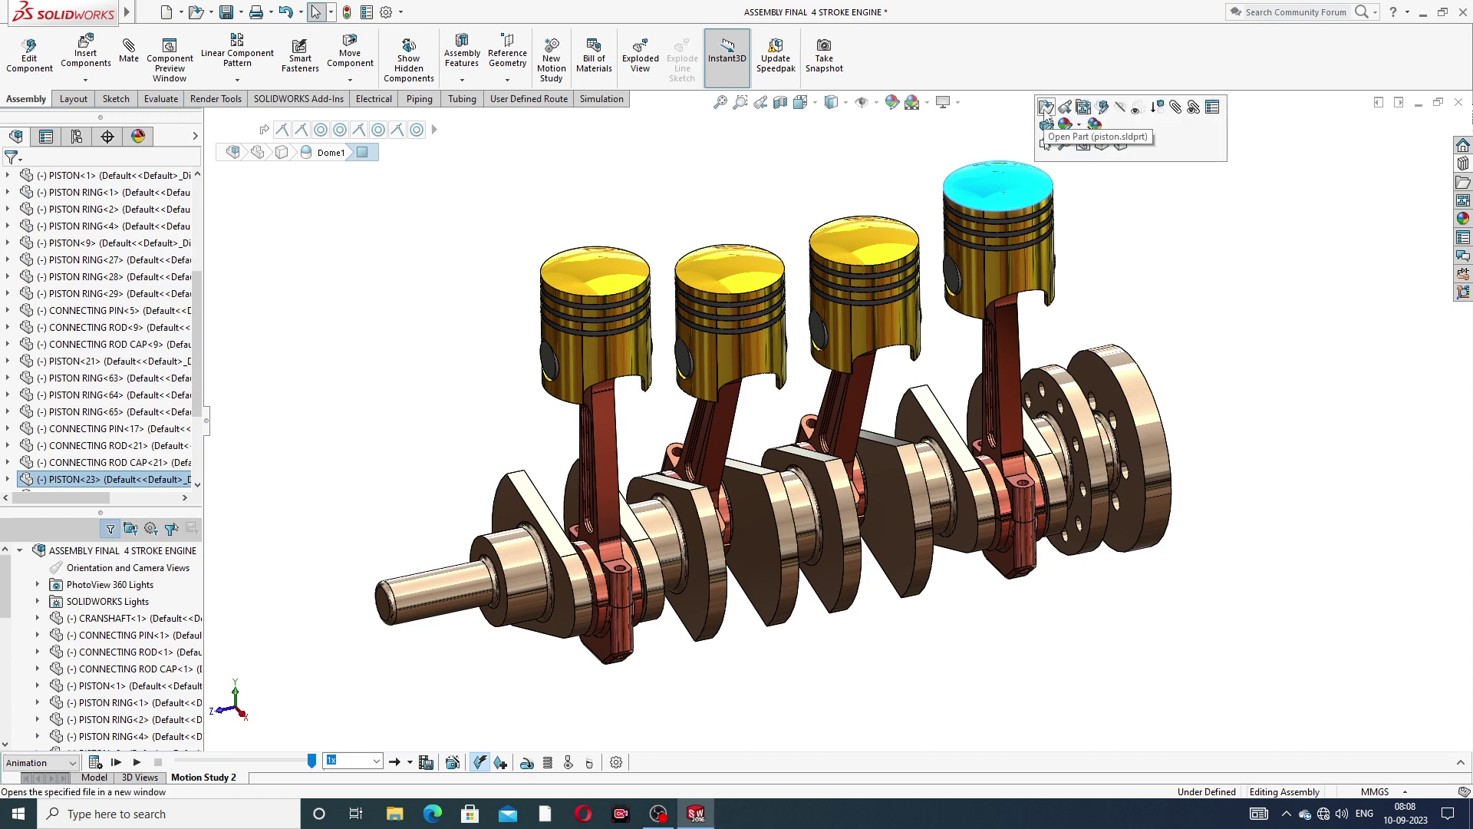
left_click(1046, 109)
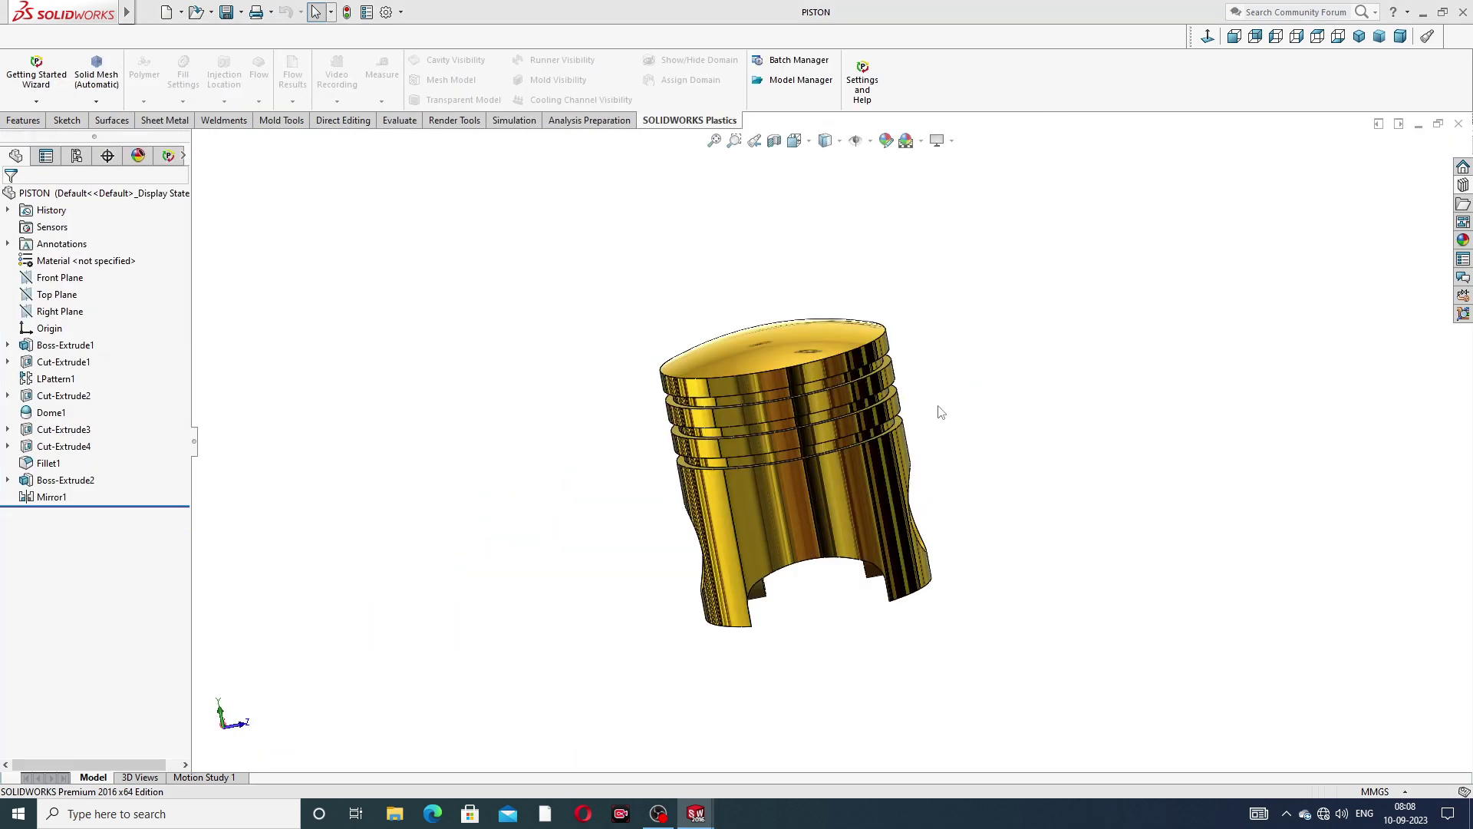
- Apply Metal > Bronze > polished bronze to the whole piston, then save and close the part
left_click(1464, 241)
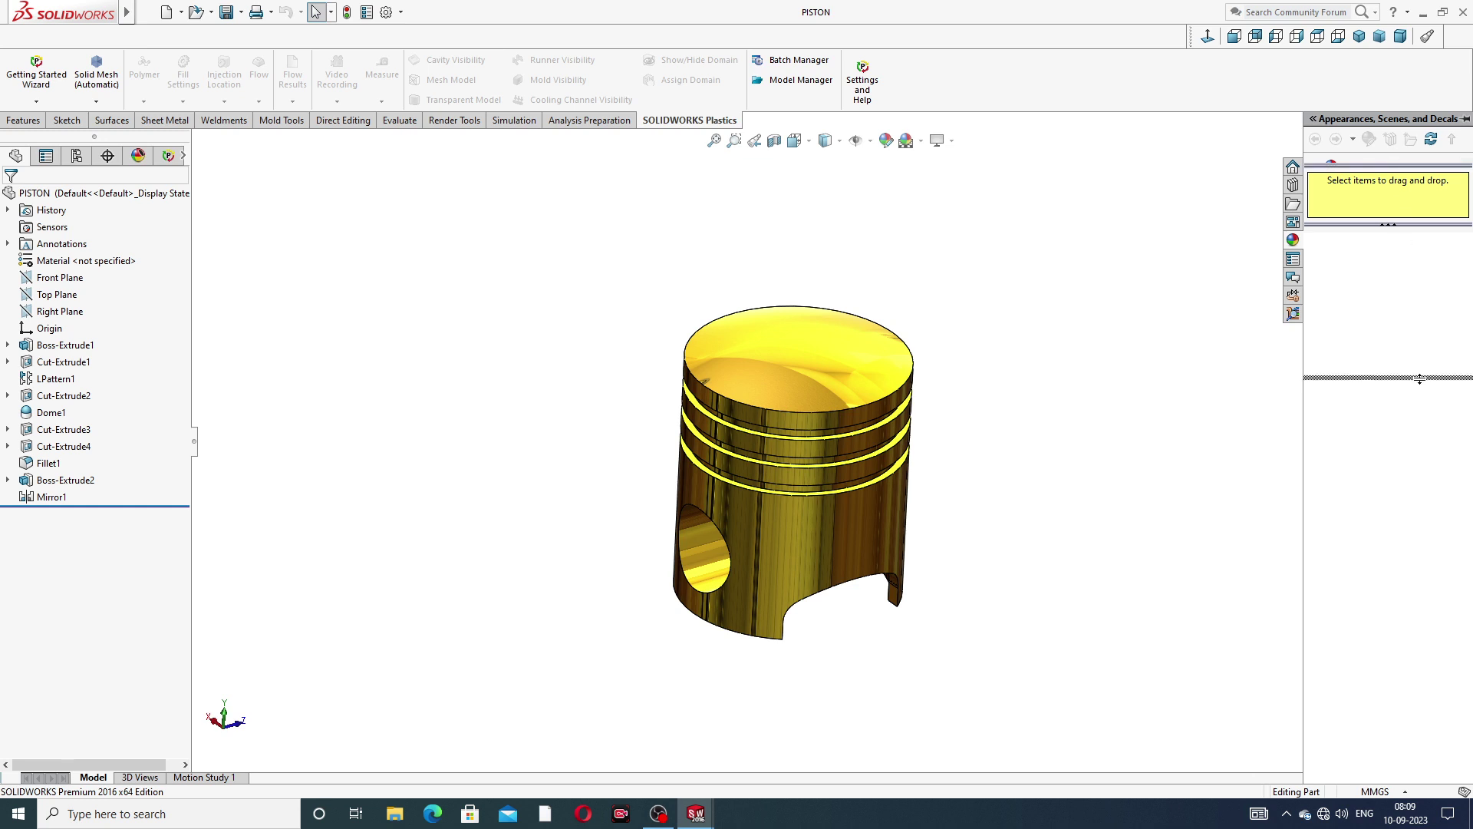
left_click(1370, 167)
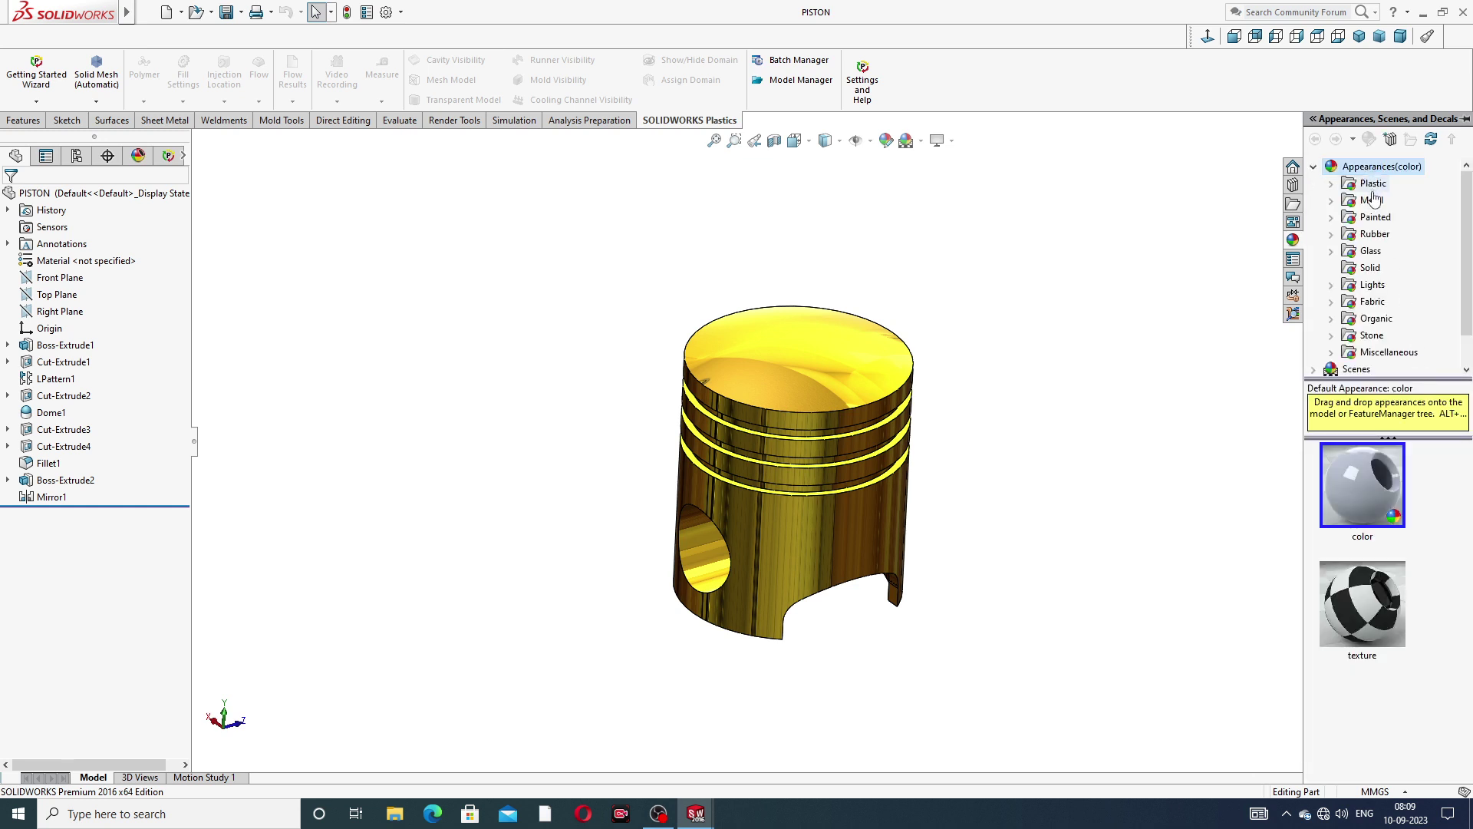
left_click(1371, 200)
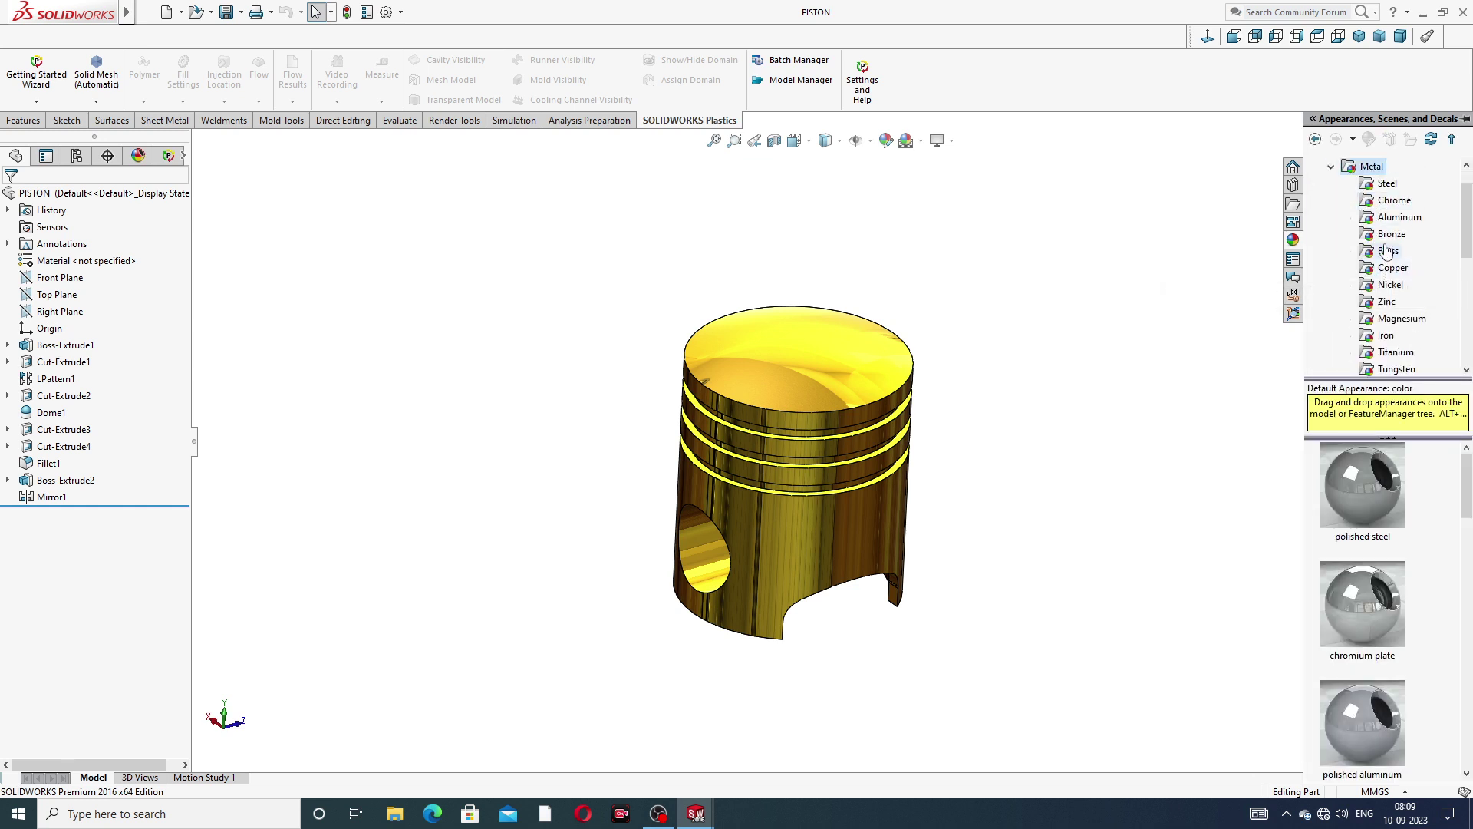
left_click(1390, 234)
double_click(1362, 483)
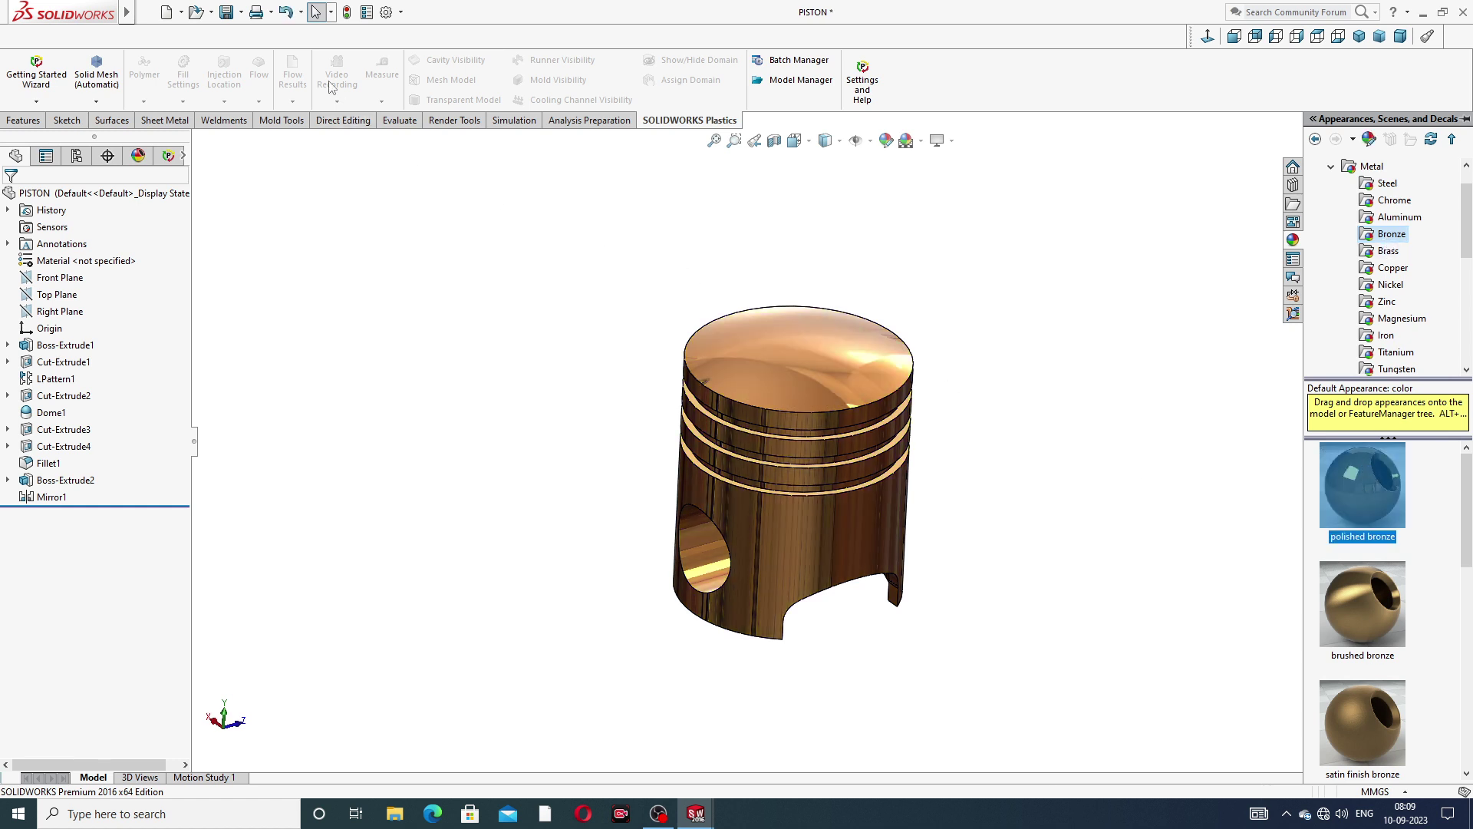
left_click(226, 12)
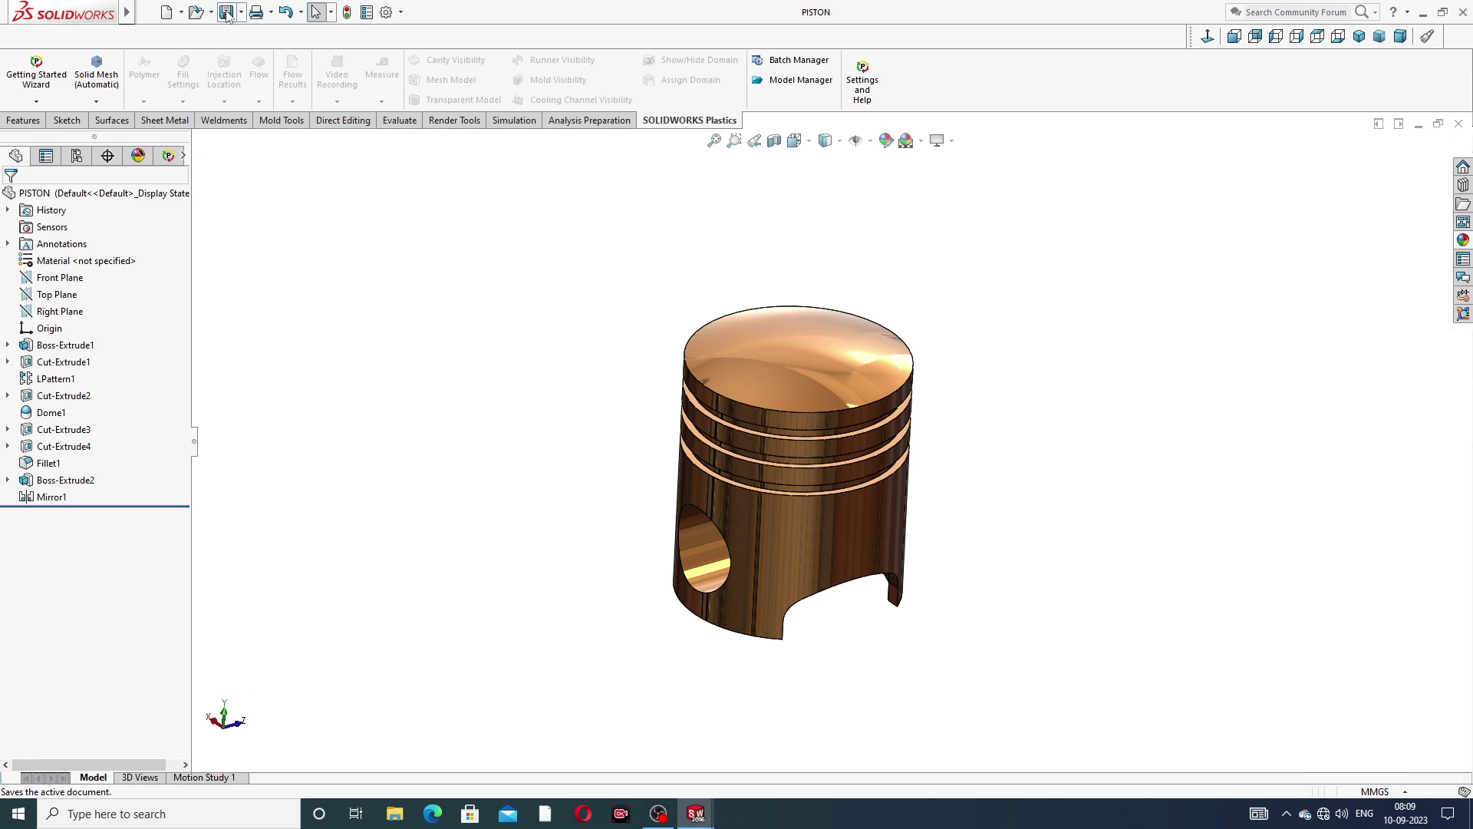
left_click(1458, 124)
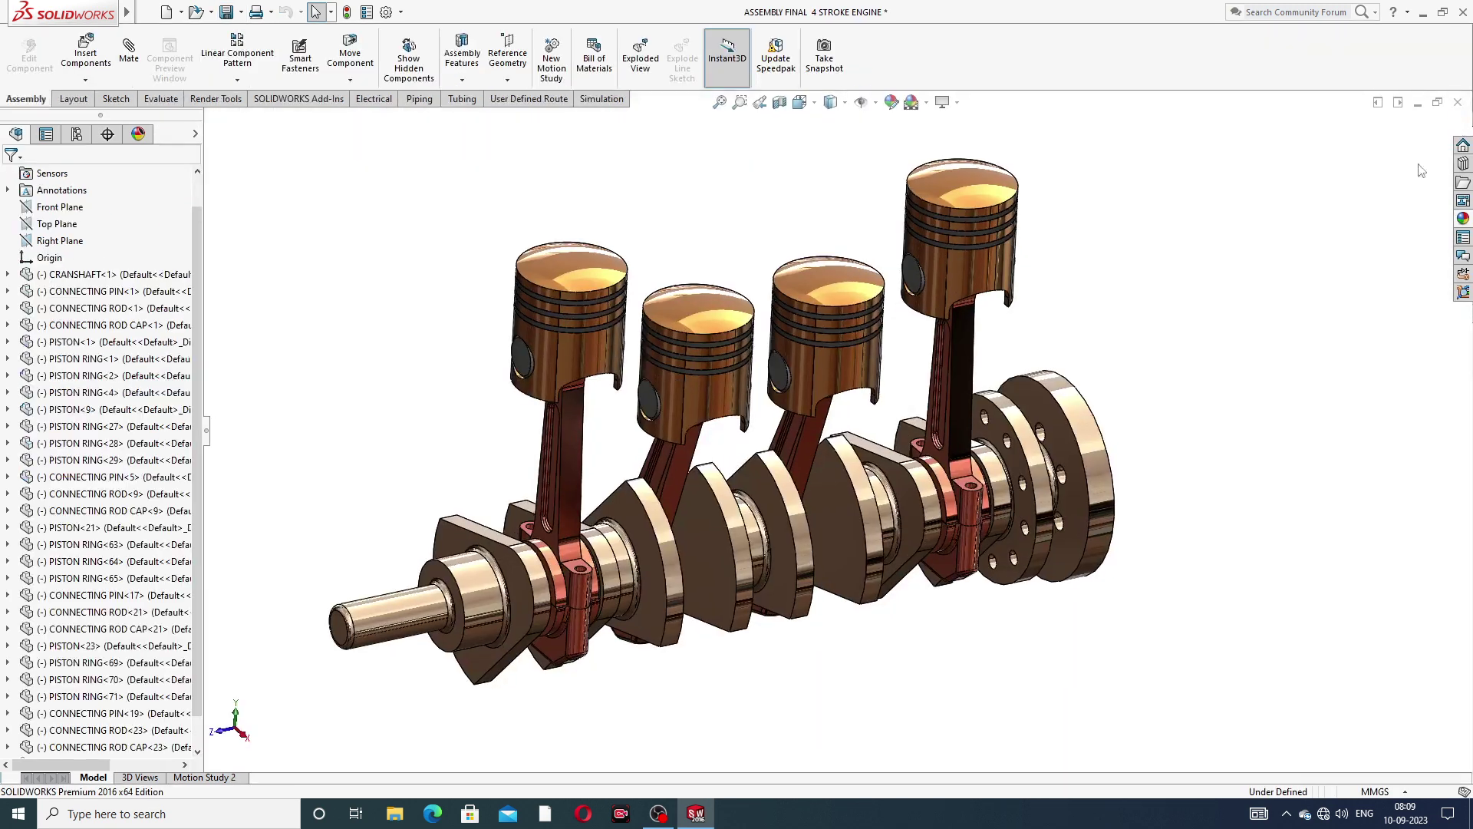
- Open the far-right piston again in its own part window
mouse_move(1073, 290)
middle_mouse_down()
mouse_move(1031, 296)
mouse_move(1075, 297)
middle_mouse_up()
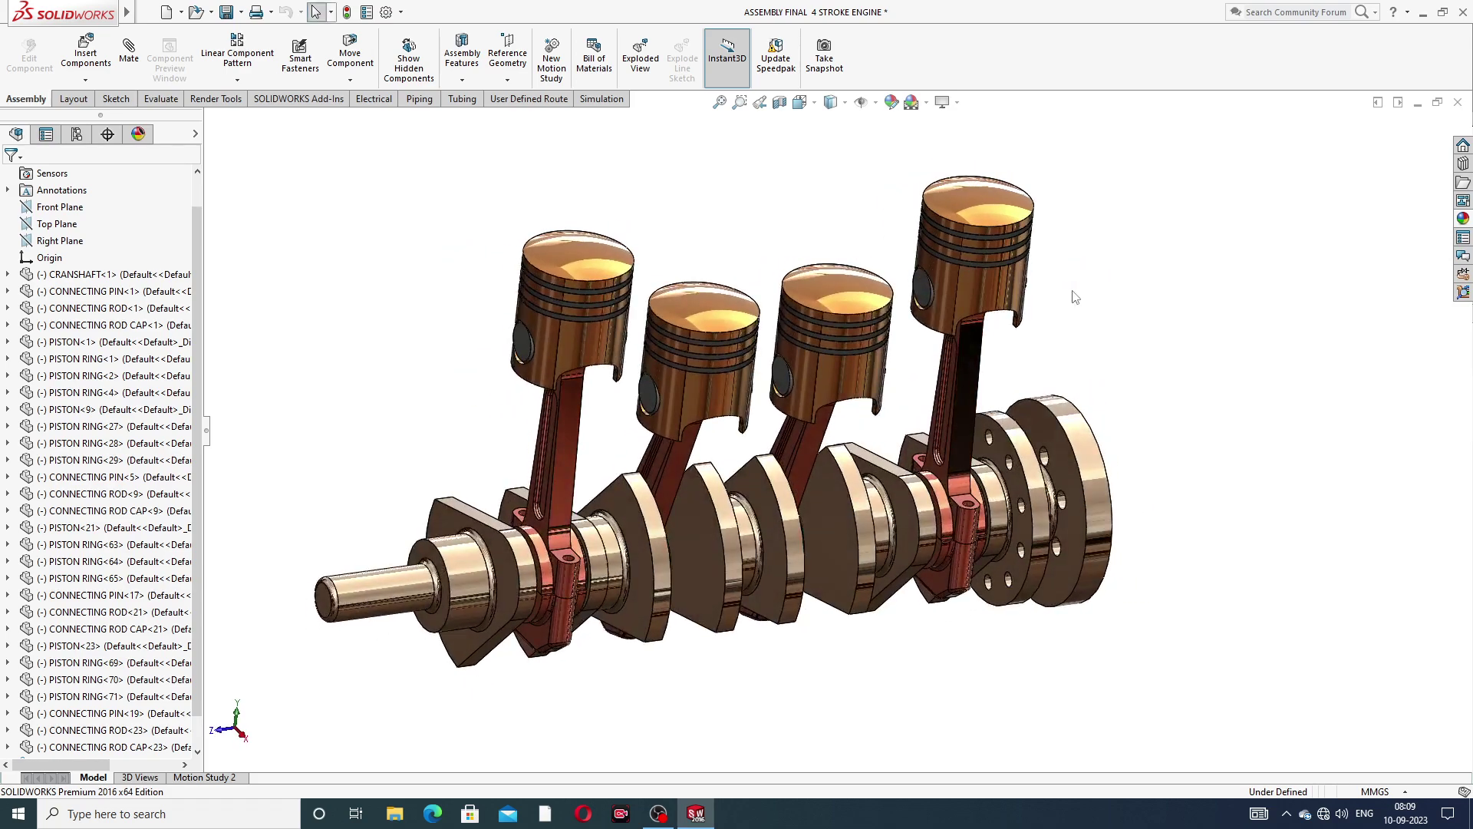
left_click(985, 208)
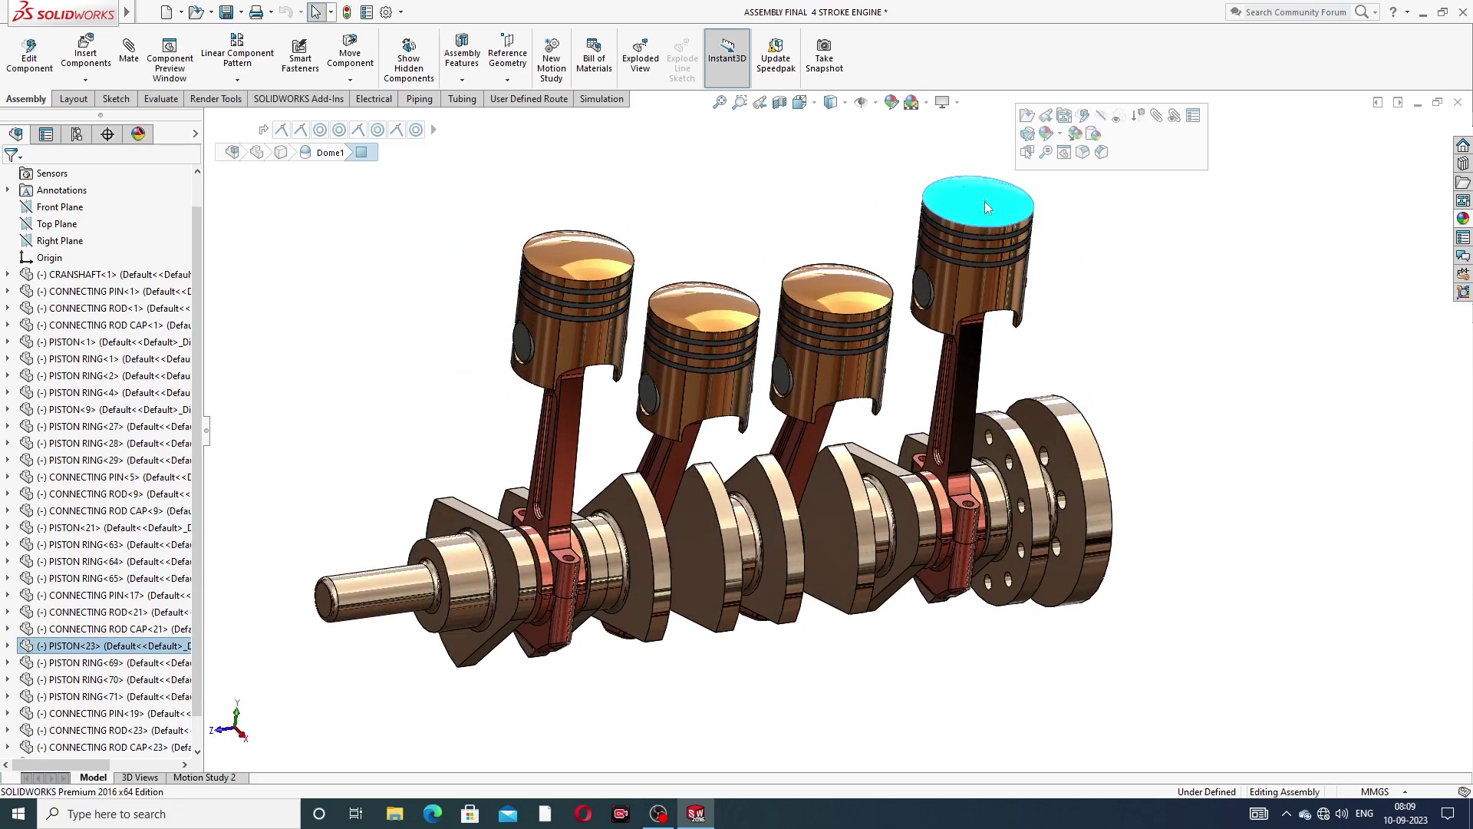
left_click(1027, 117)
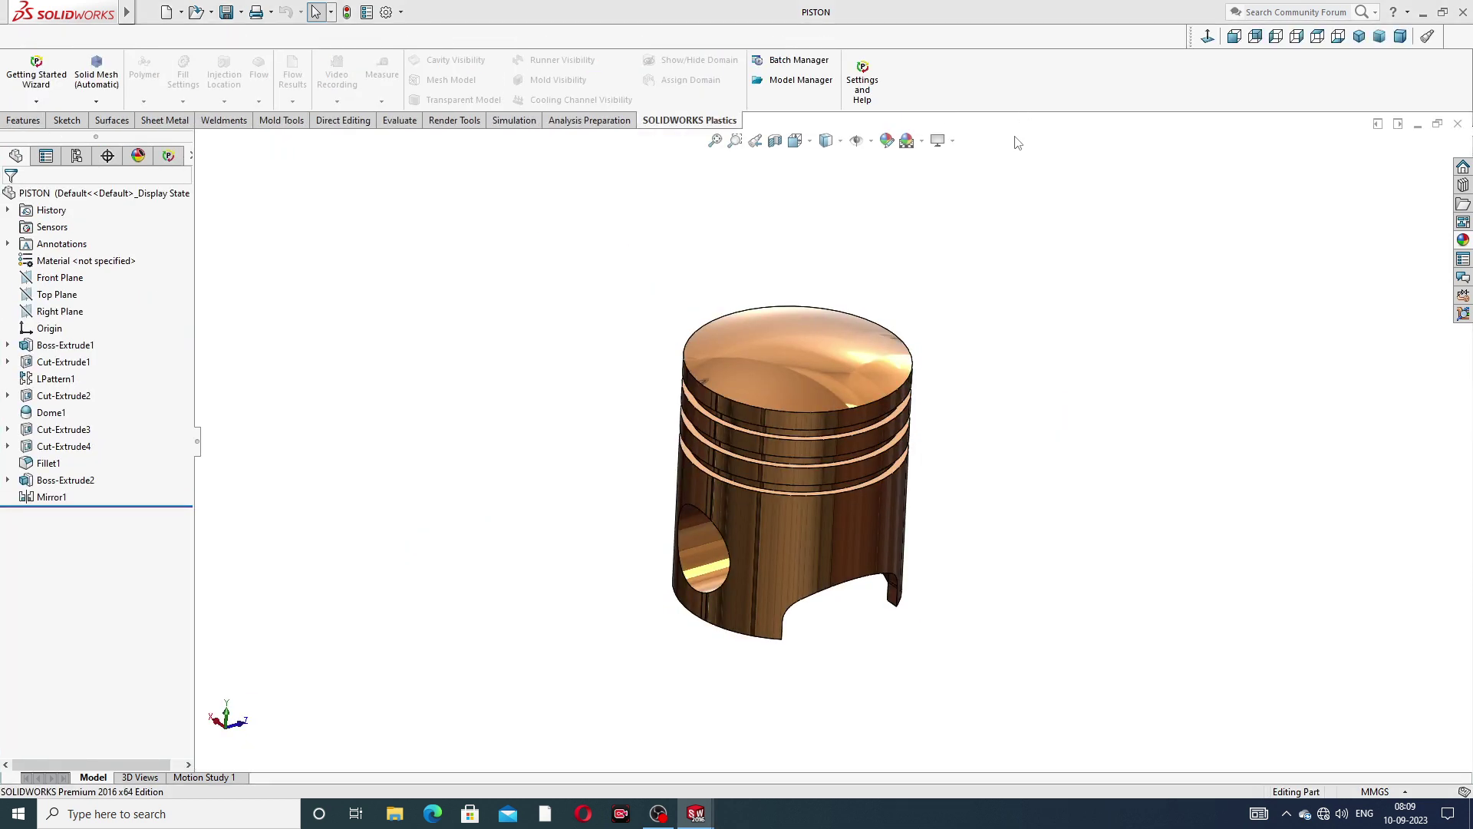
- Apply polished brass to the piston, then save and close the part
left_click(1463, 240)
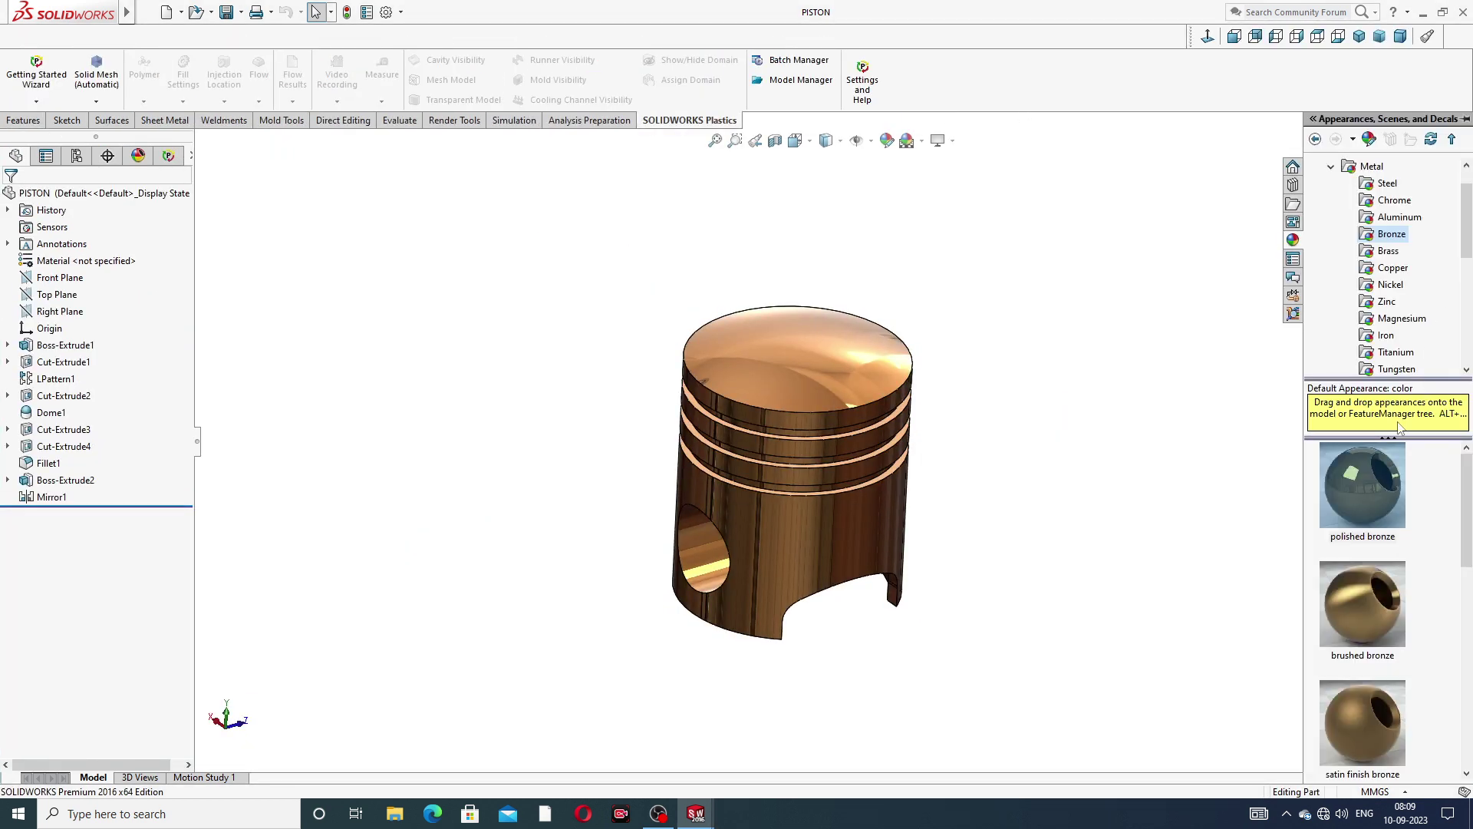
left_click(1387, 253)
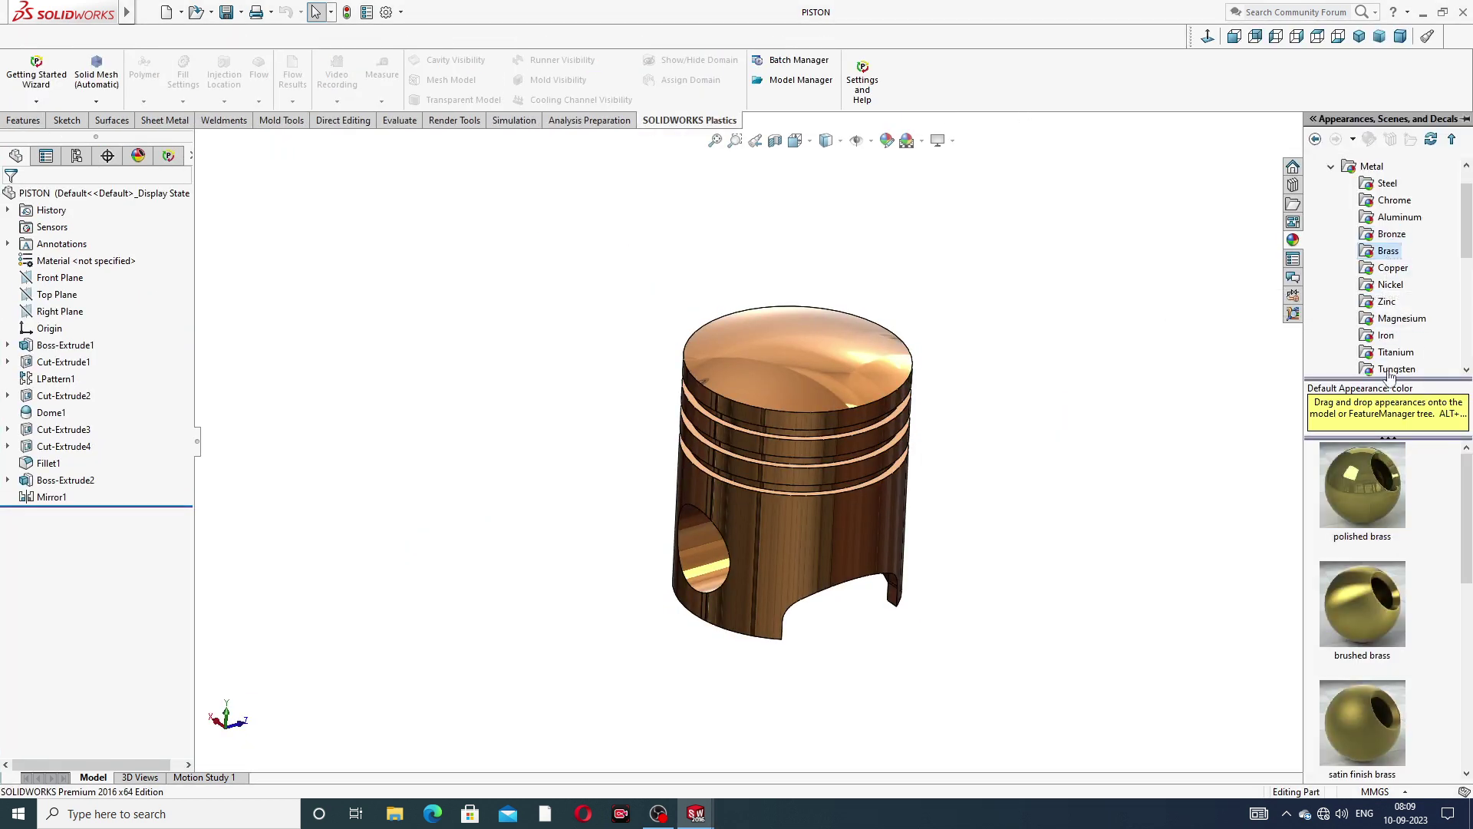
double_click(1369, 477)
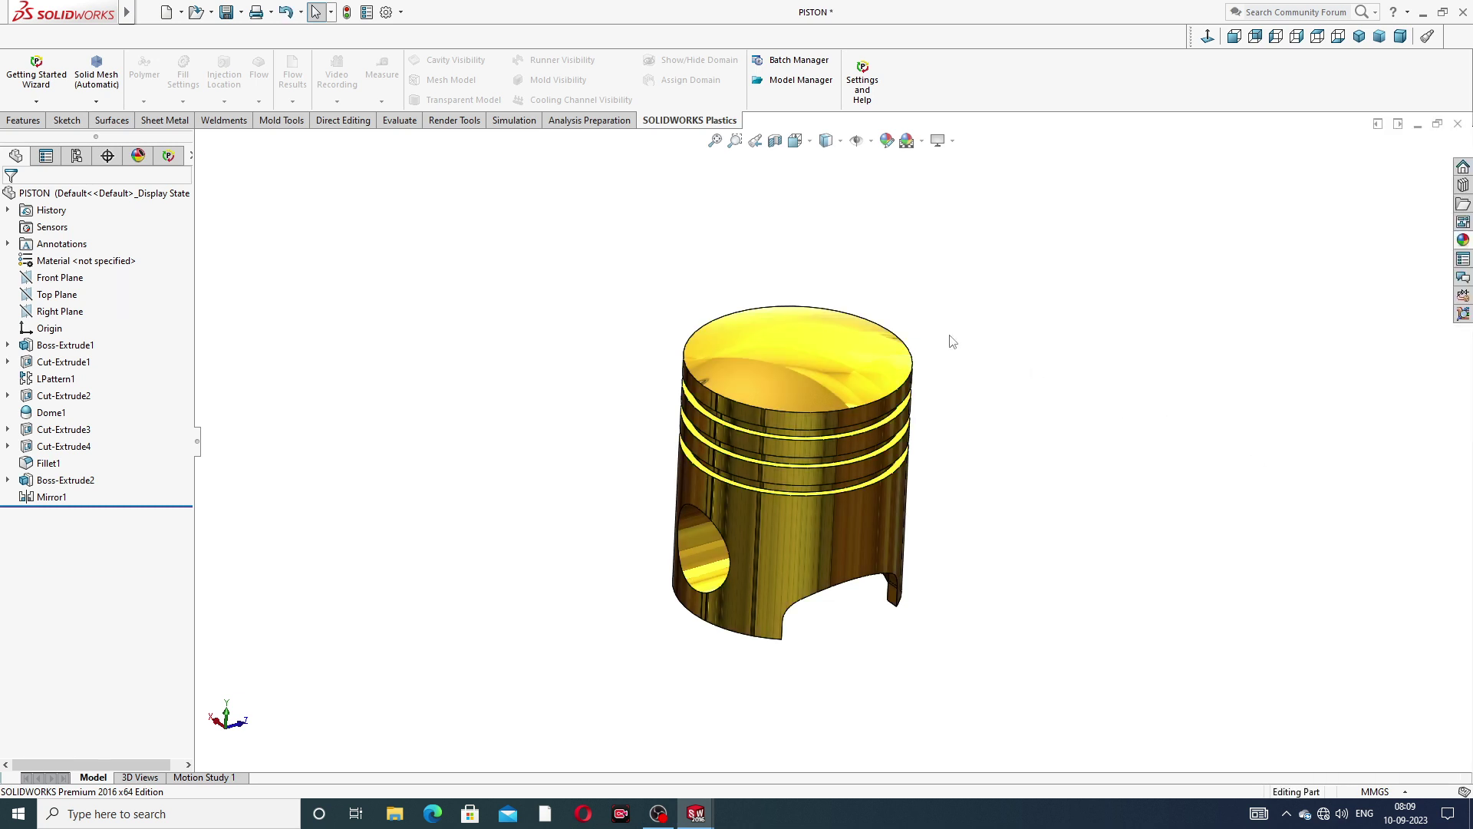
left_click(227, 13)
left_click(1457, 123)
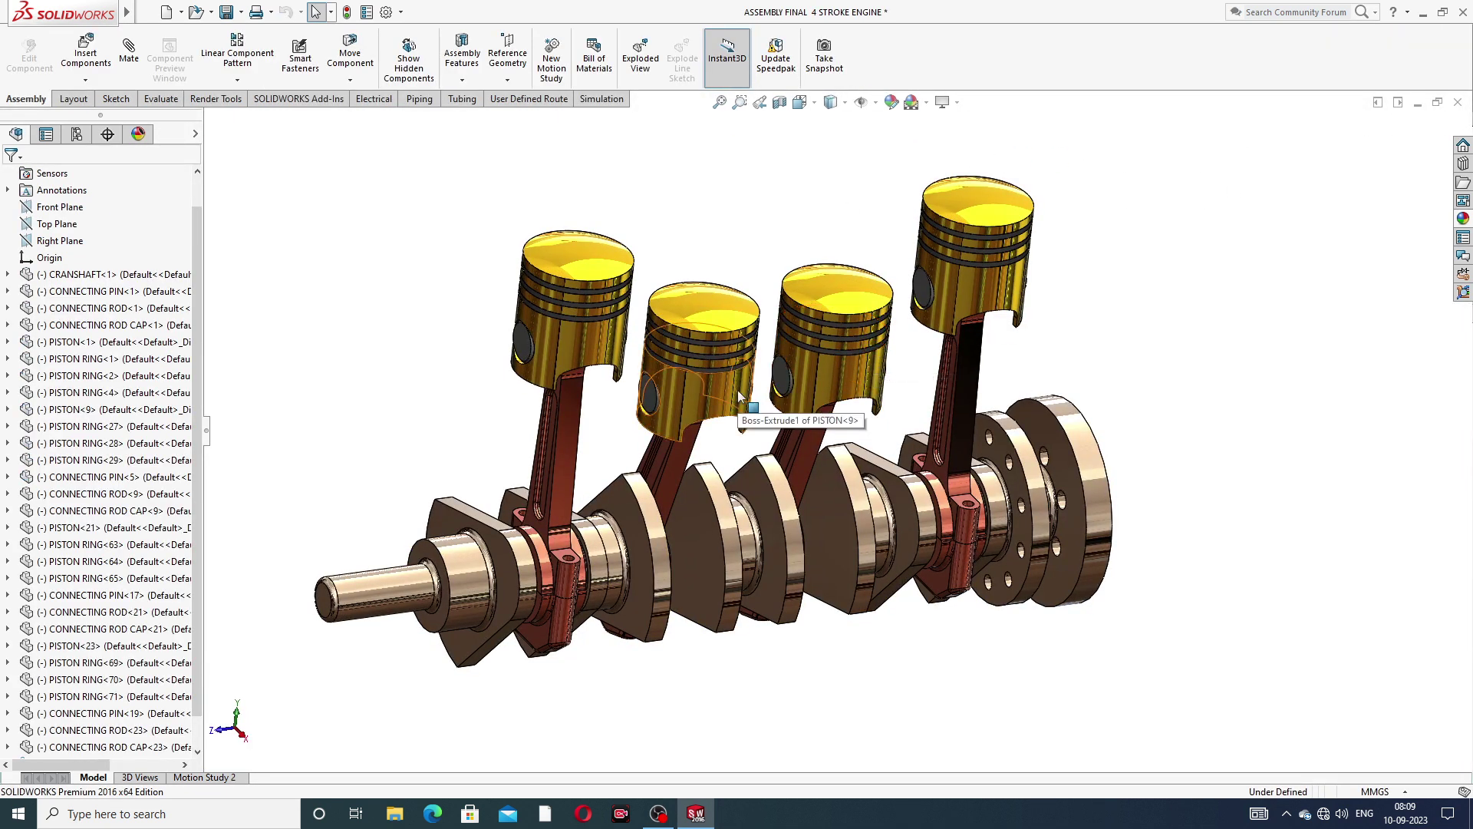
- Orbit the brass-piston engine assembly and bring up the Motion Study 2 timeline
middle_click_drag(891, 267, 913, 299)
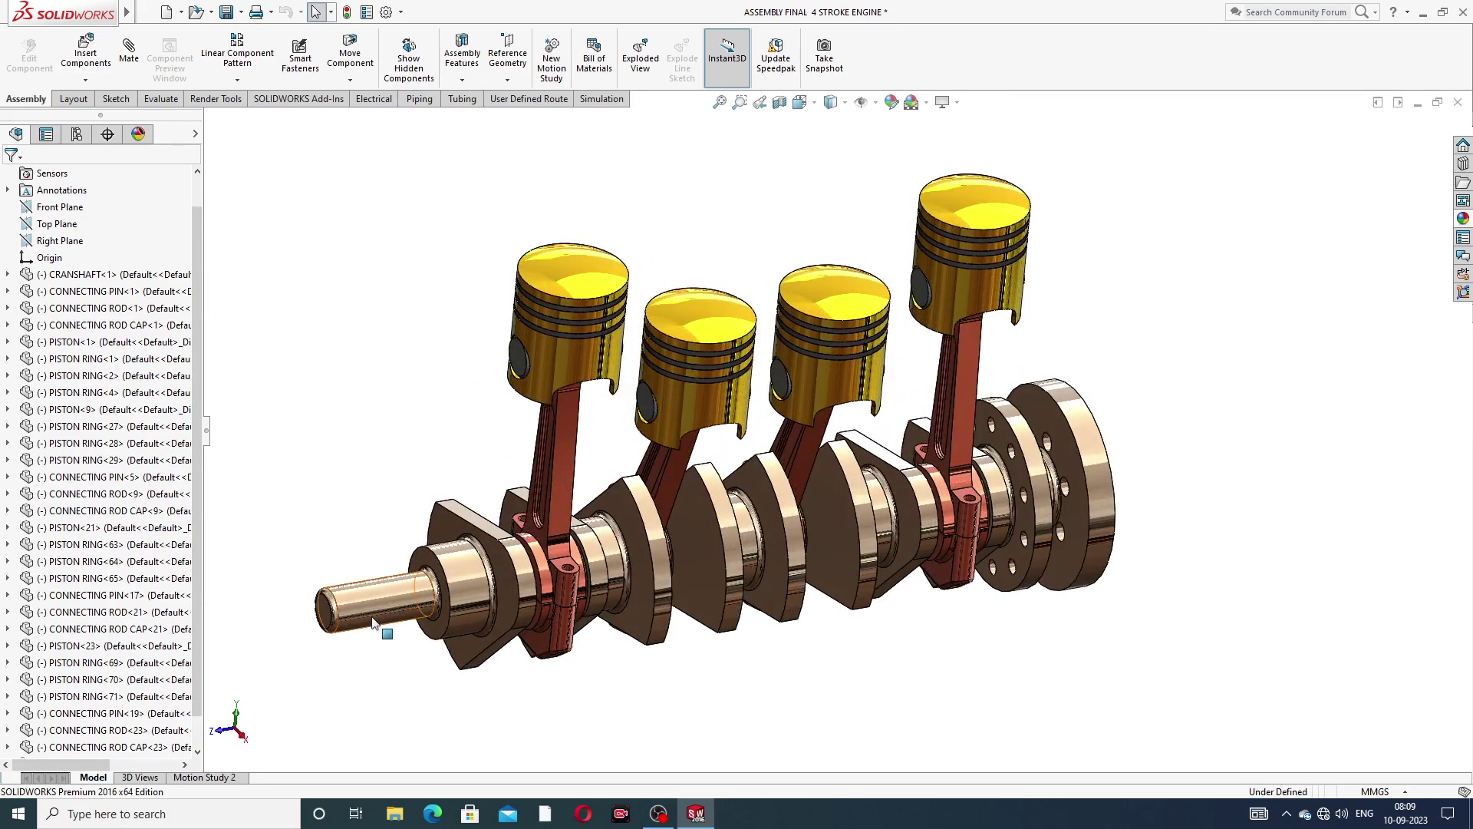
left_click(202, 777)
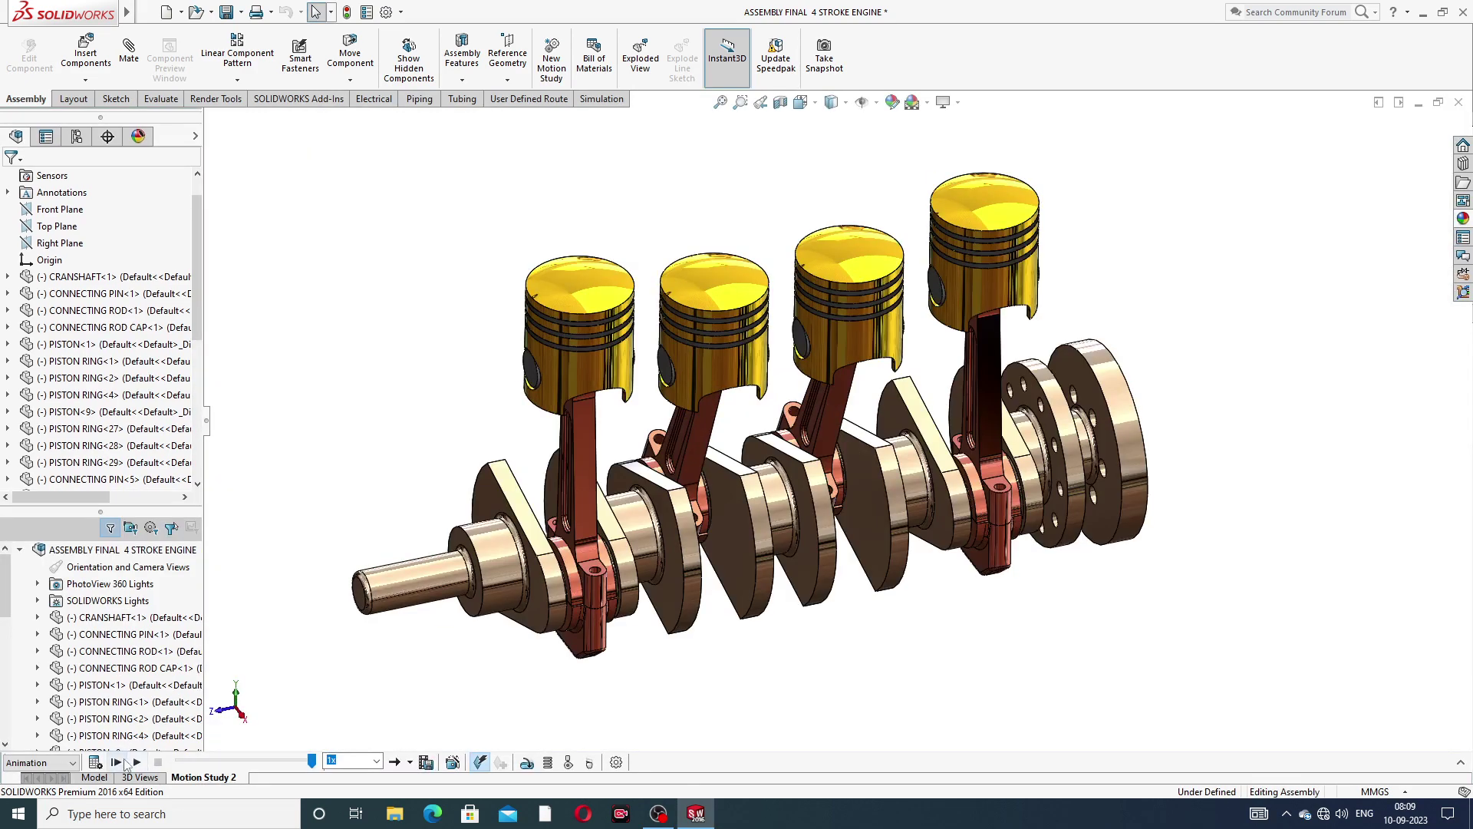